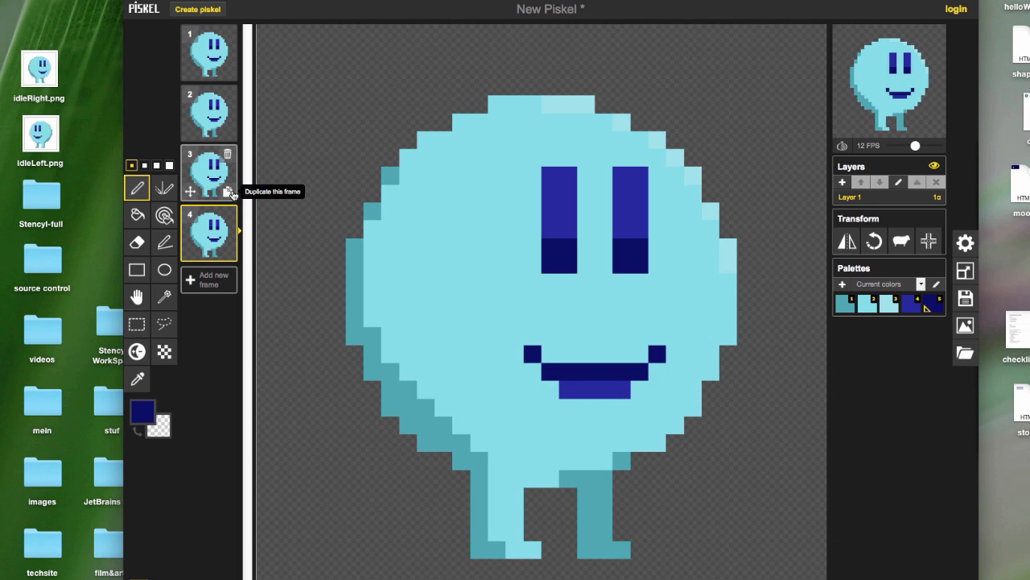
Open frame 2 of the animation for editing.
click(215, 121)
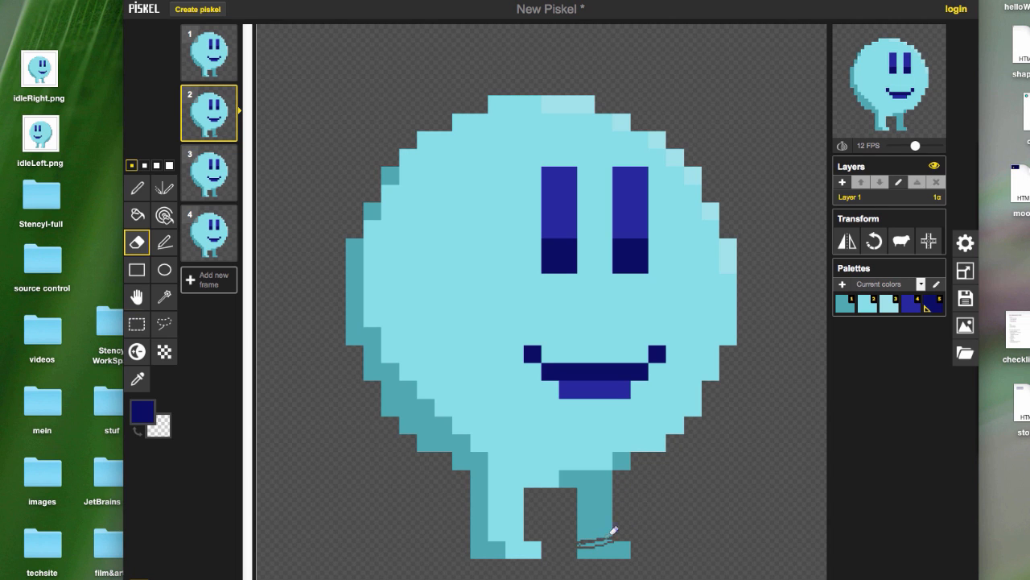
click(965, 242)
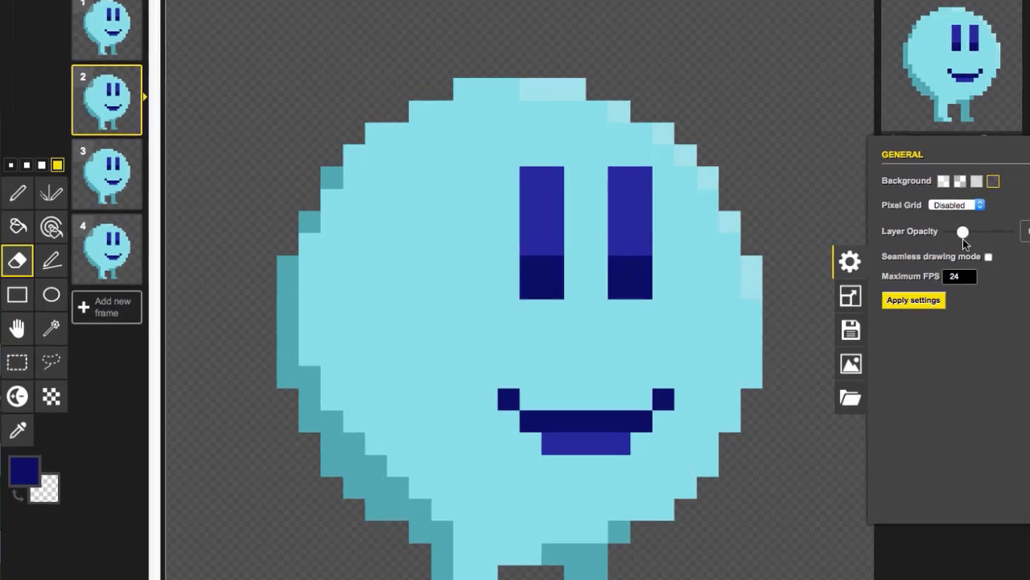
click(851, 295)
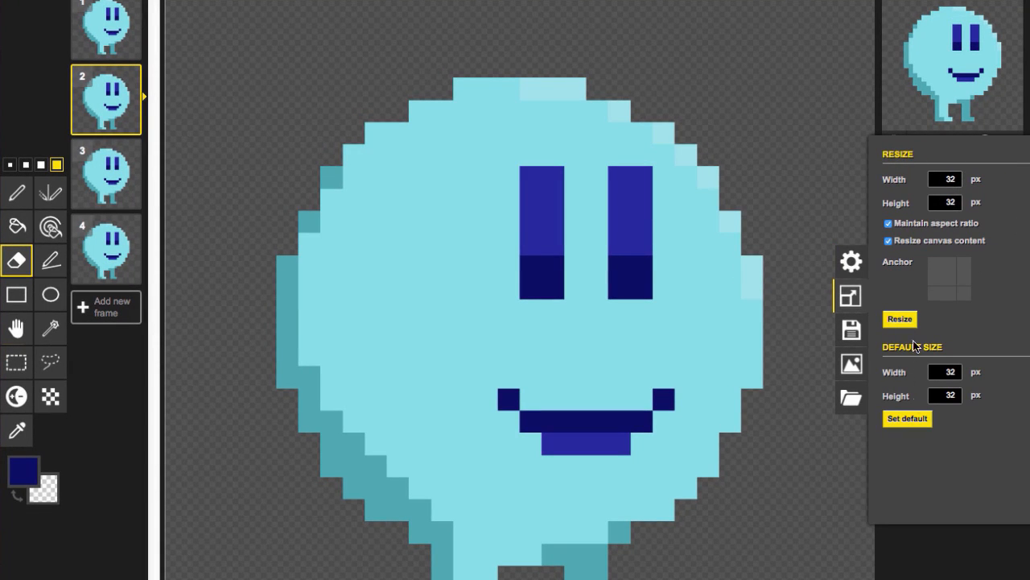
click(903, 322)
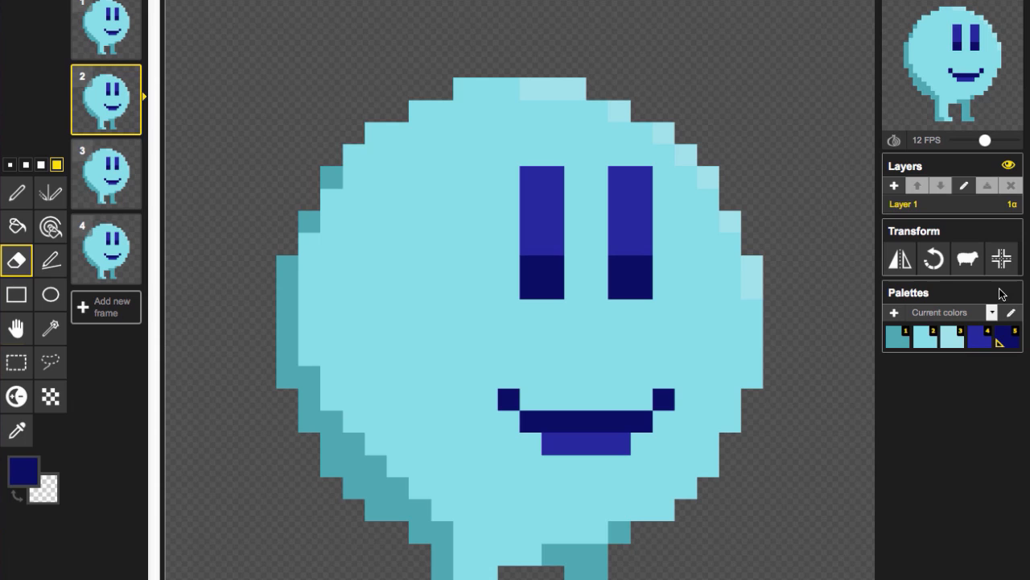
click(1020, 262)
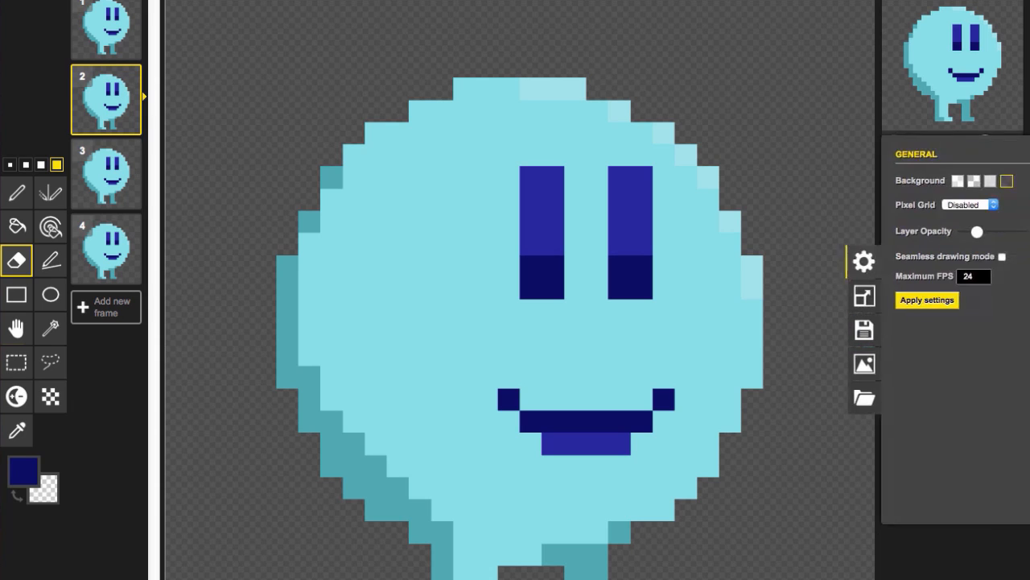
click(850, 269)
click(1021, 364)
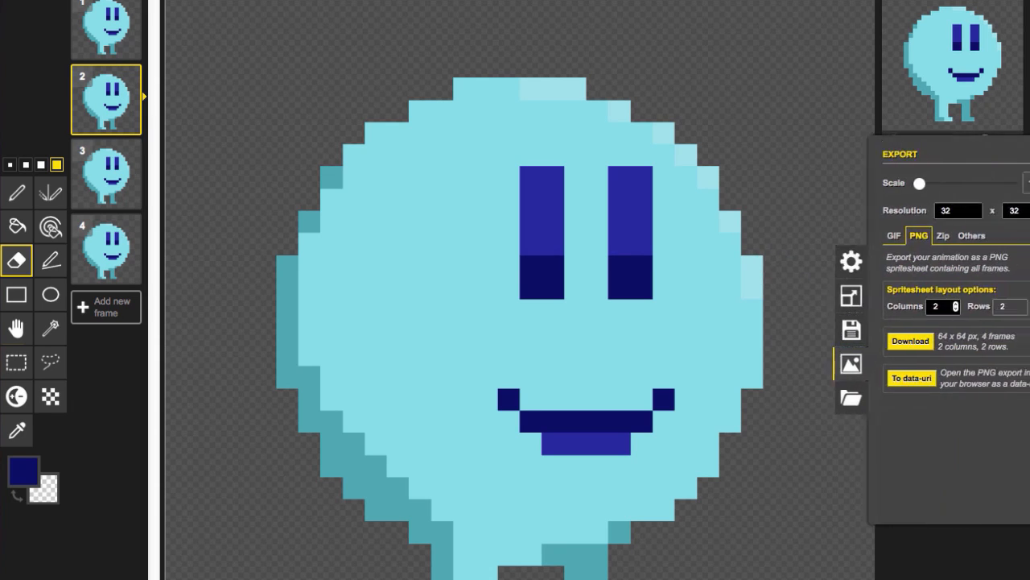
click(976, 570)
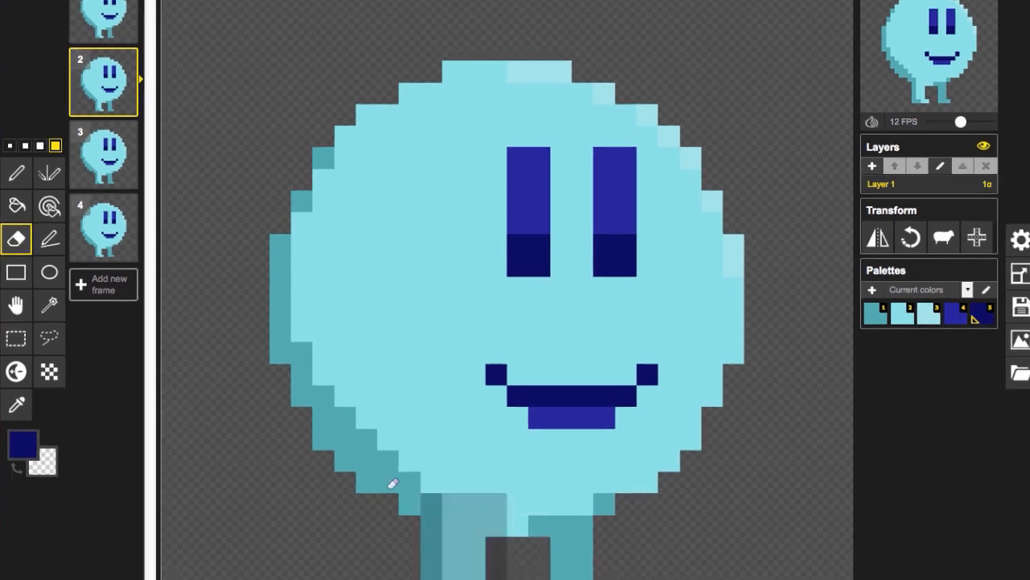
Sample the dark teal of the rear leg and paint that leg bending toward the front leg with one-pixel Pen strokes.
click(16, 147)
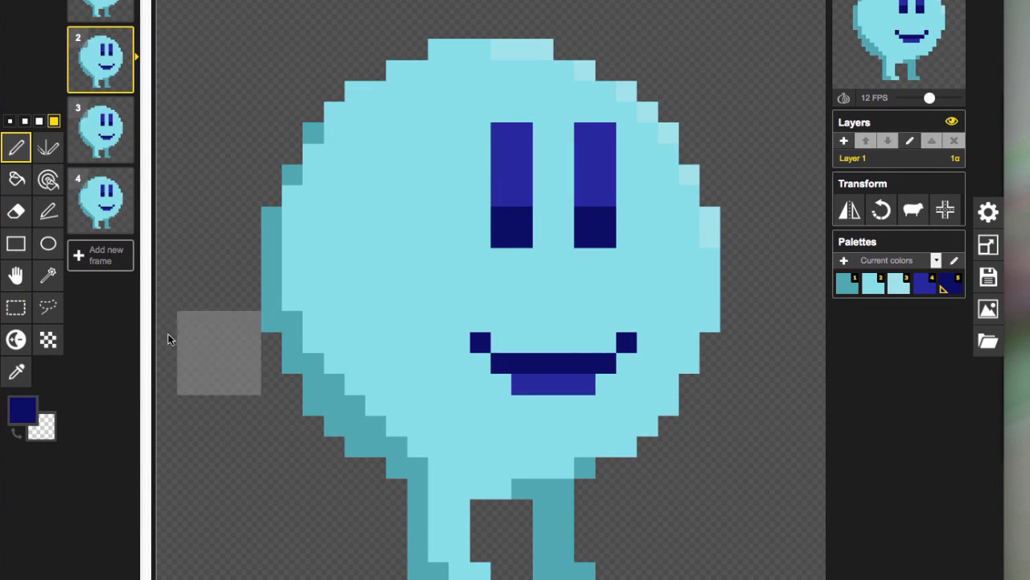
click(22, 409)
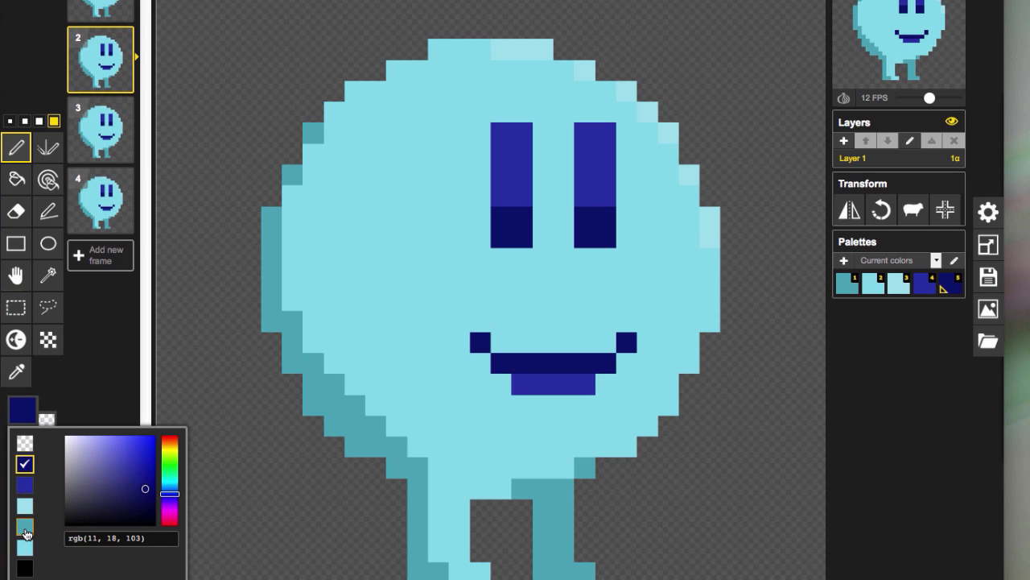
click(17, 372)
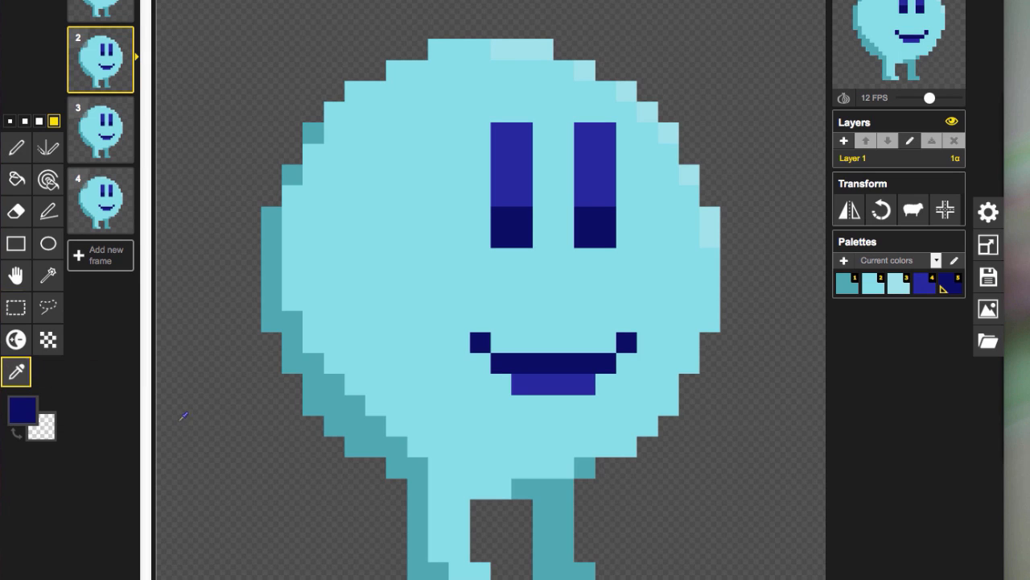
click(547, 512)
click(9, 121)
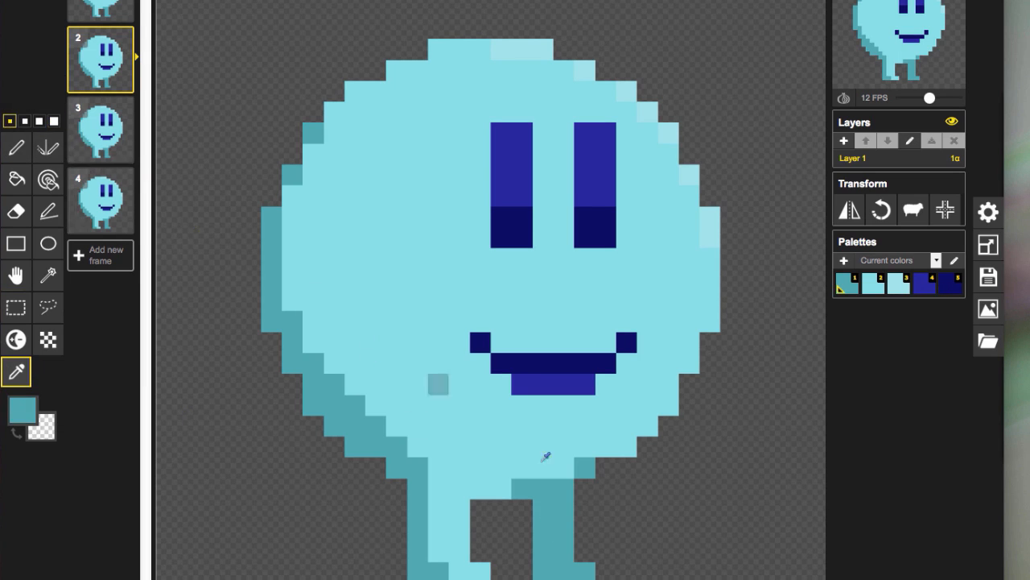
click(531, 514)
click(554, 513)
key(p)
click(501, 529)
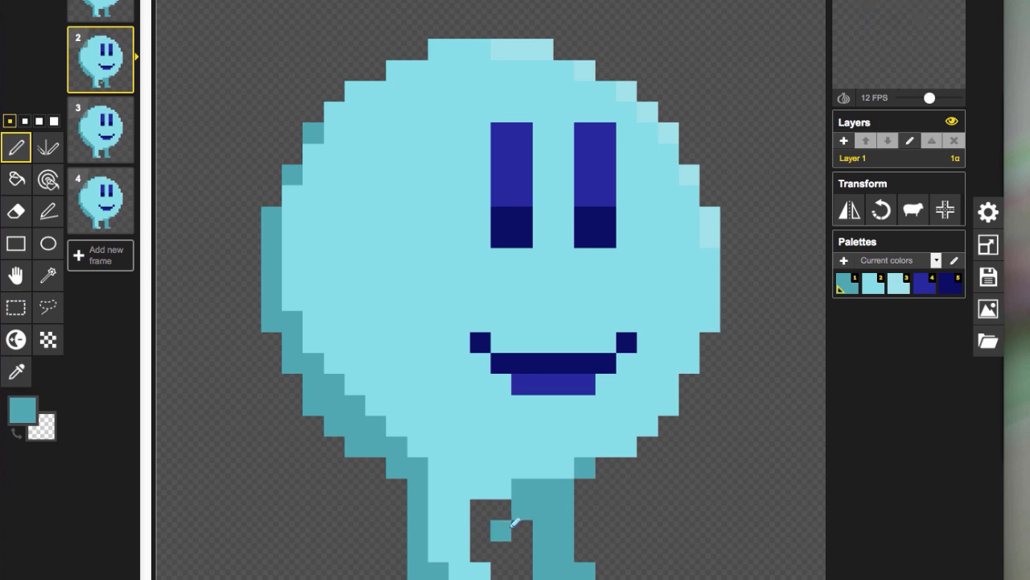
click(522, 529)
click(501, 511)
click(480, 527)
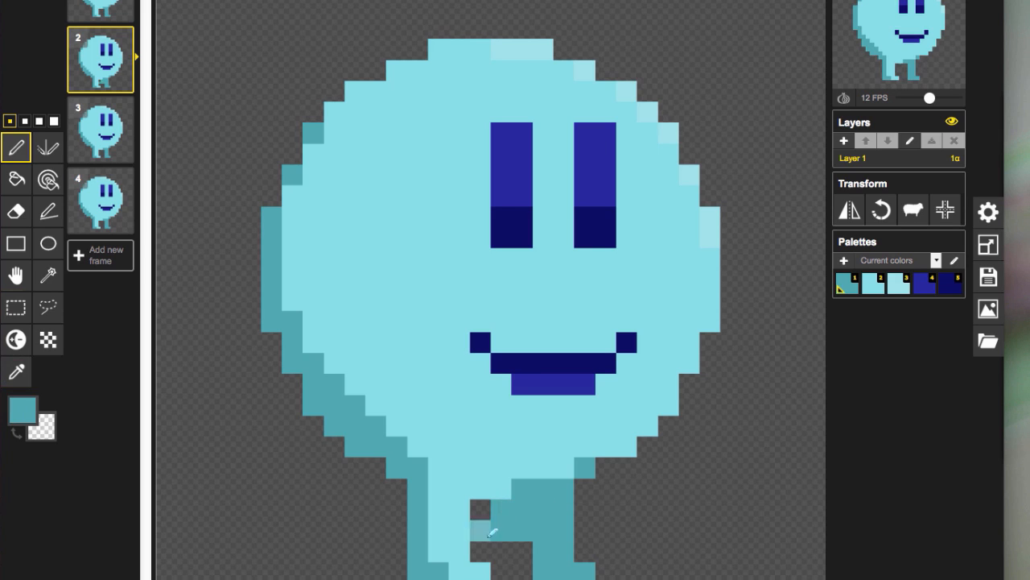
click(481, 550)
click(501, 550)
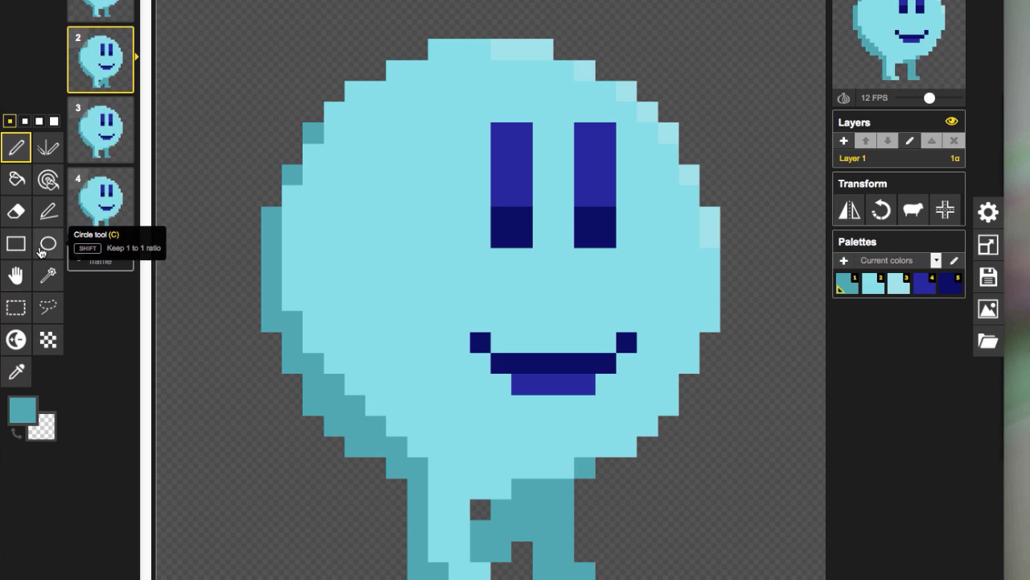
Erase the old straight part and foot of the dark rear leg in frame 2, leaving a diagonal edge.
click(17, 211)
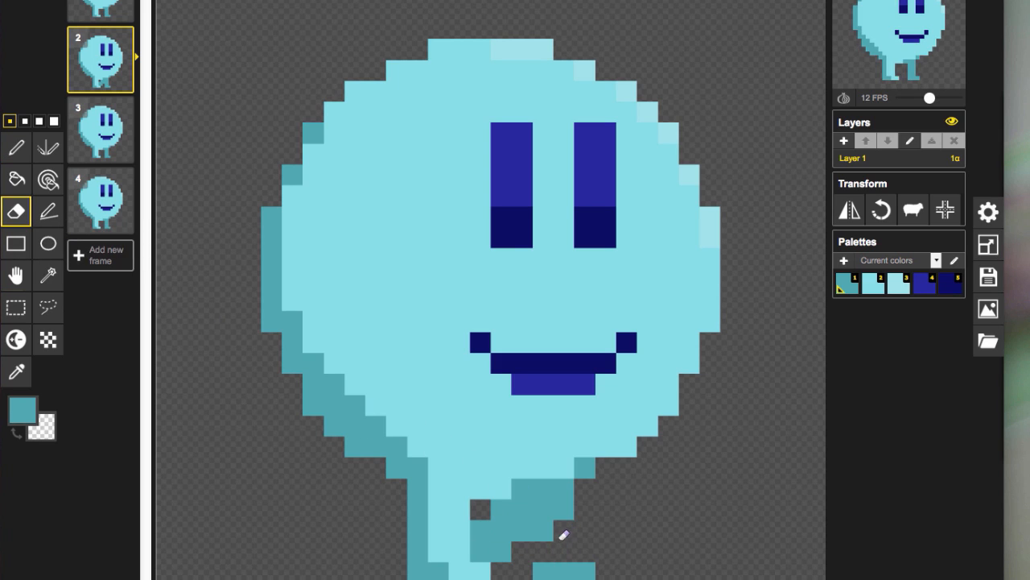
mouse_move(564, 535)
mouse_down()
mouse_move(552, 534)
mouse_move(565, 564)
mouse_move(593, 552)
mouse_up()
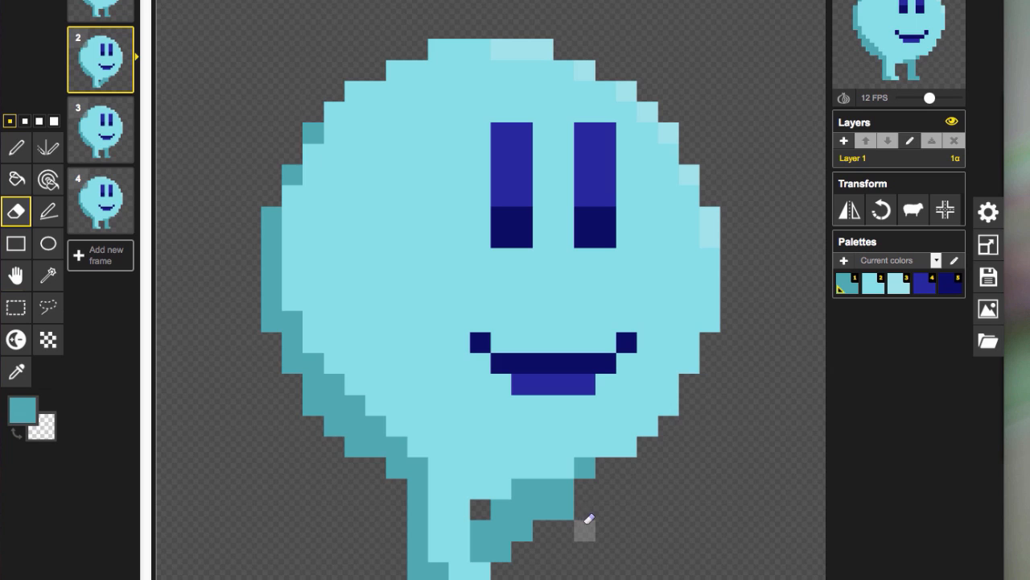
click(565, 508)
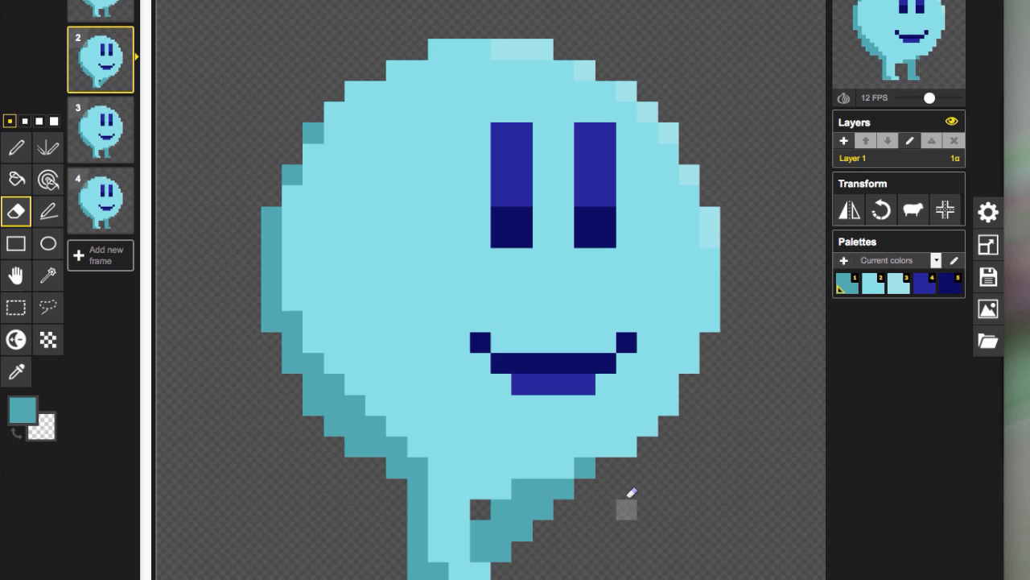
Sample the light blue body colour and paint the front leg in frame 2 slanting forward across the dark leg.
click(17, 371)
click(453, 509)
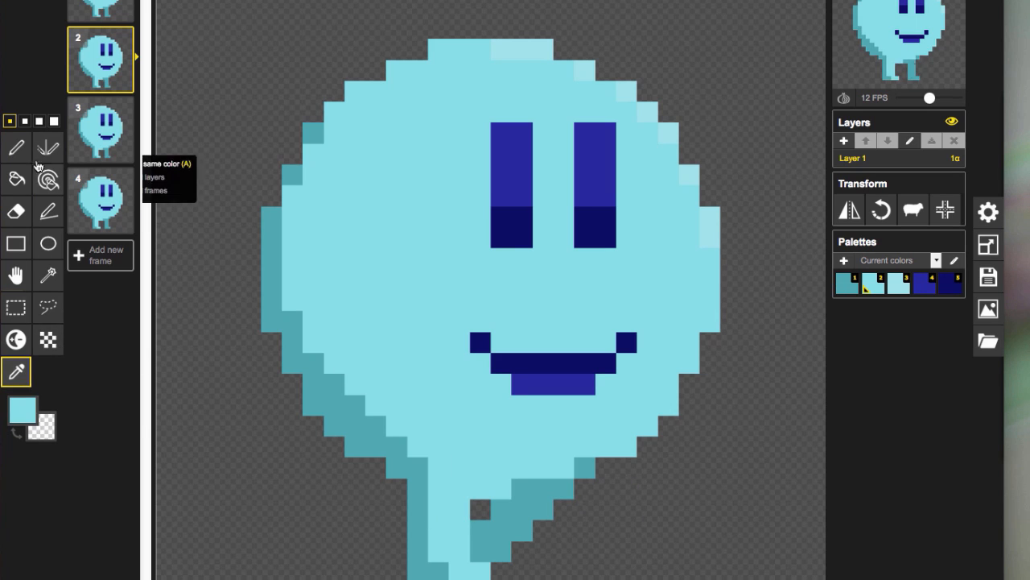
click(16, 147)
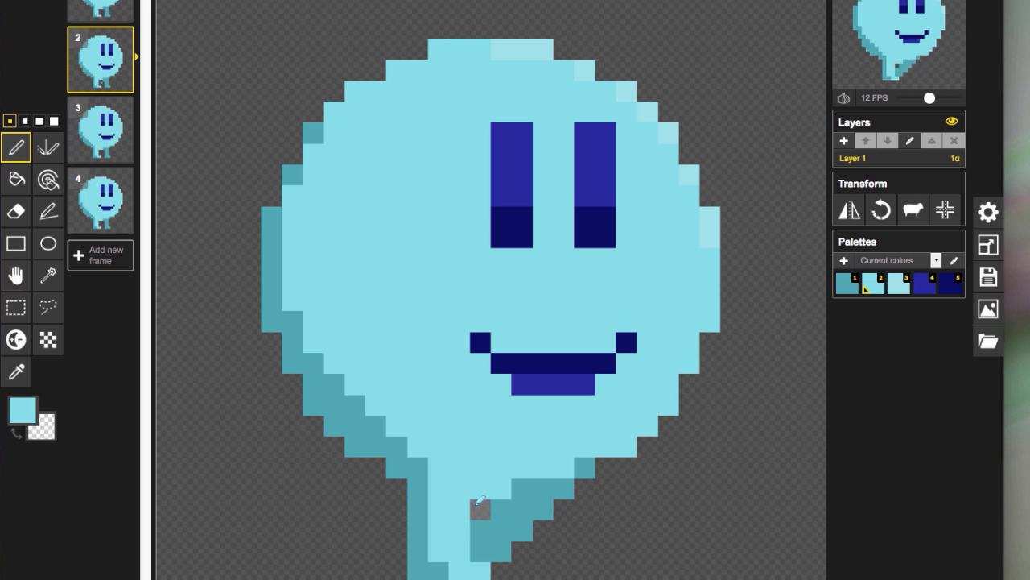
drag(479, 500, 500, 501)
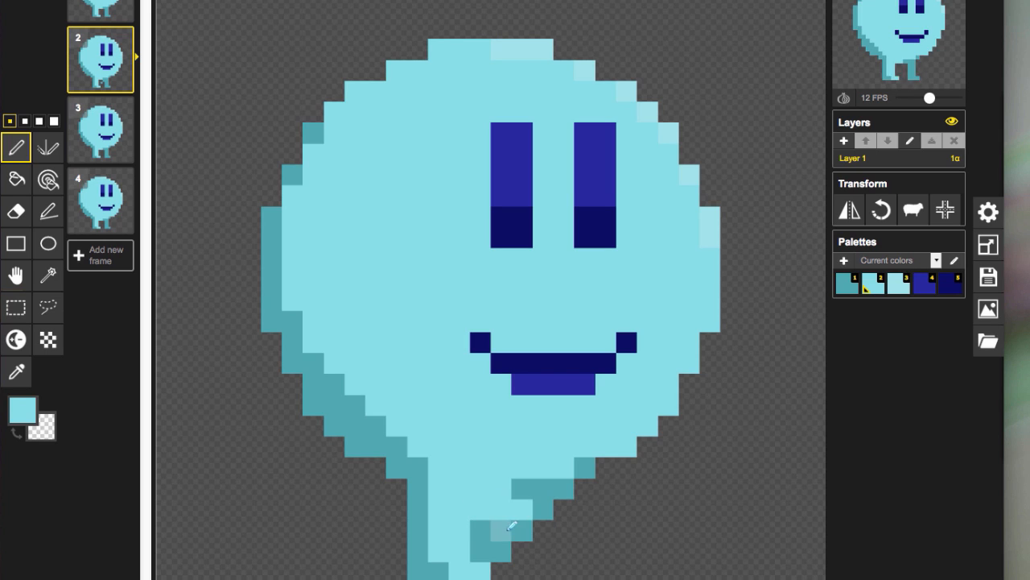
drag(498, 551, 529, 547)
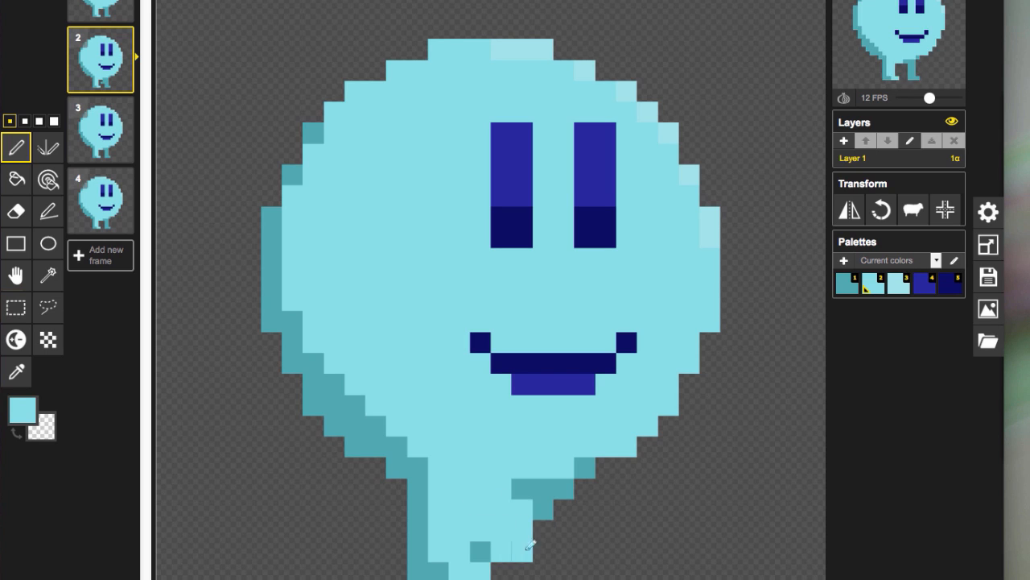
click(542, 531)
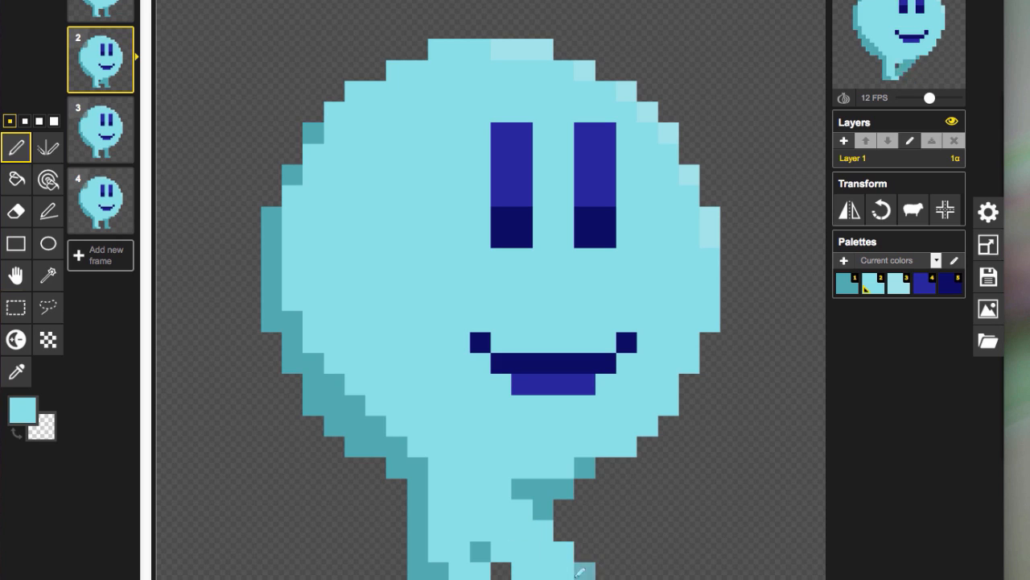
Add dark teal pixels where the legs cross in frame 2 and erase the front leg's old straight outer edge.
click(23, 411)
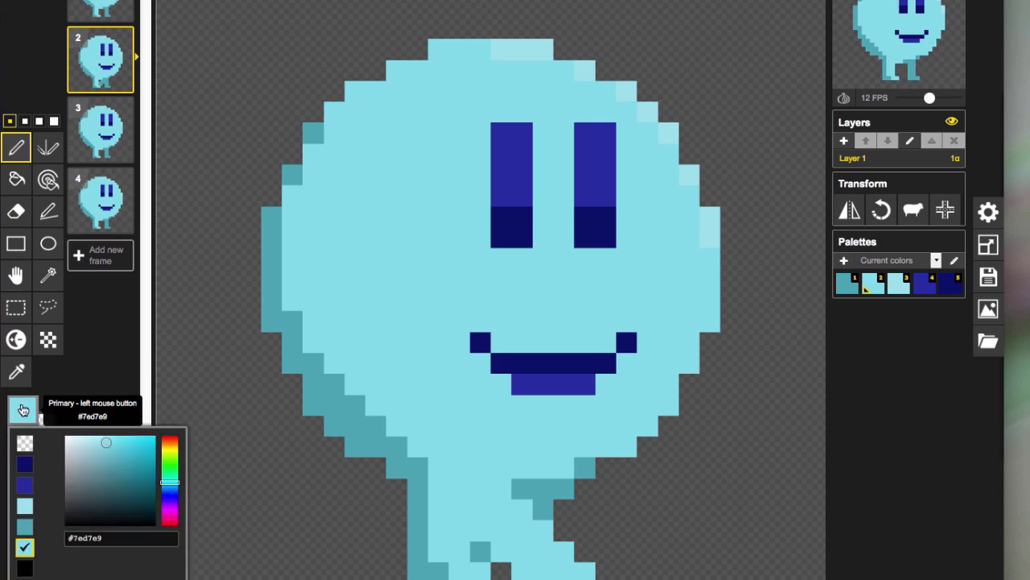
click(21, 527)
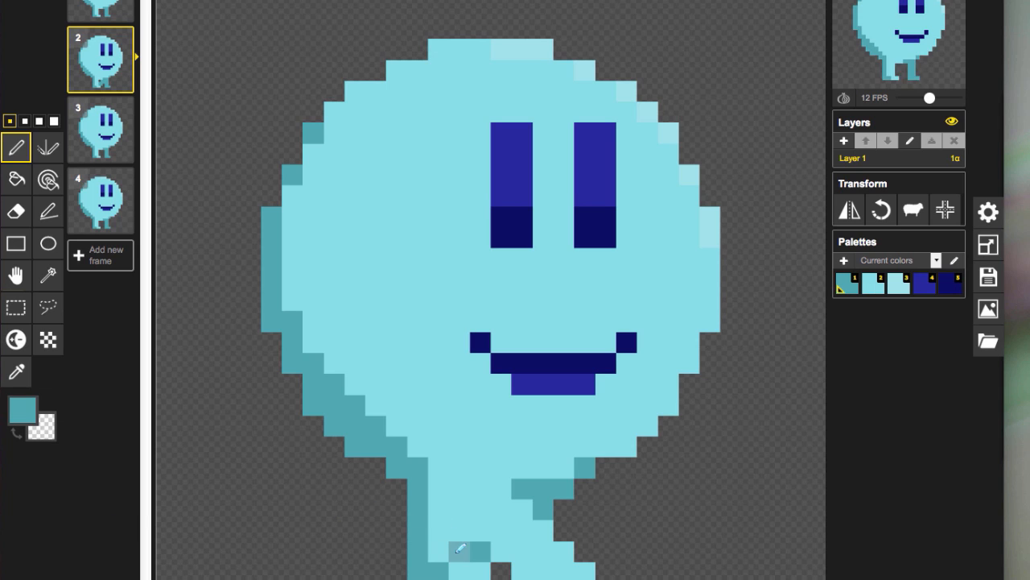
click(446, 550)
click(441, 532)
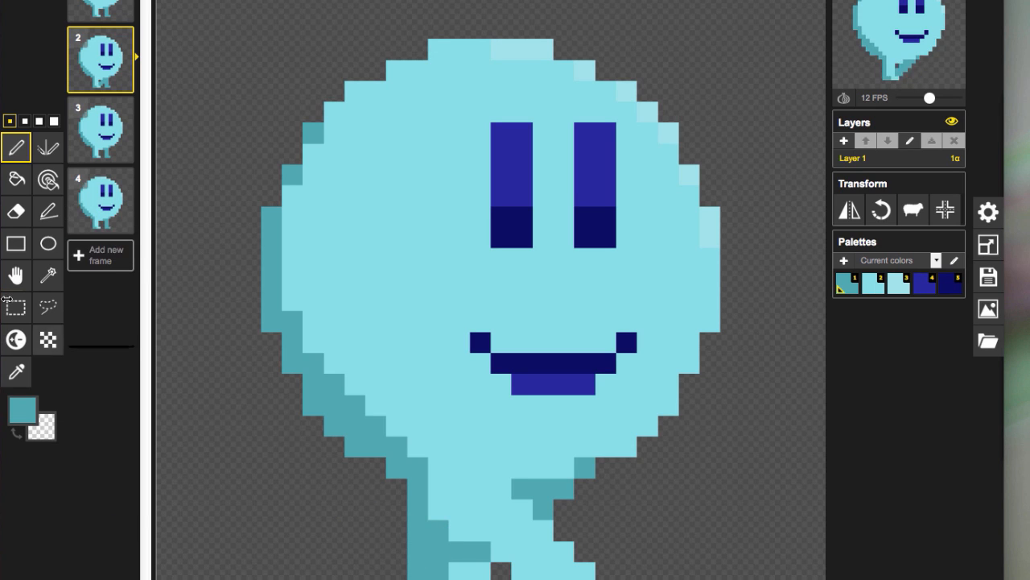
click(17, 211)
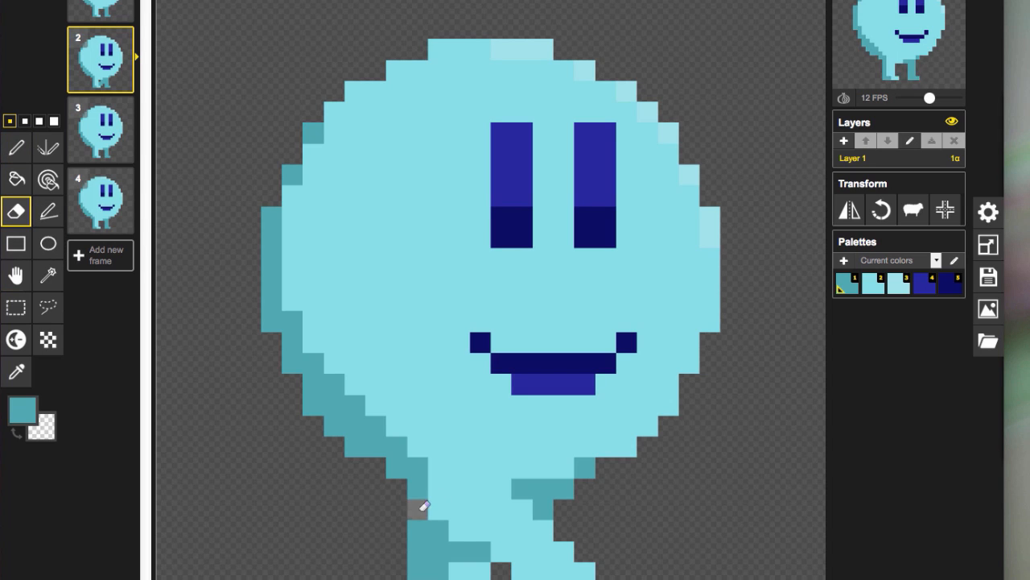
drag(424, 506, 421, 525)
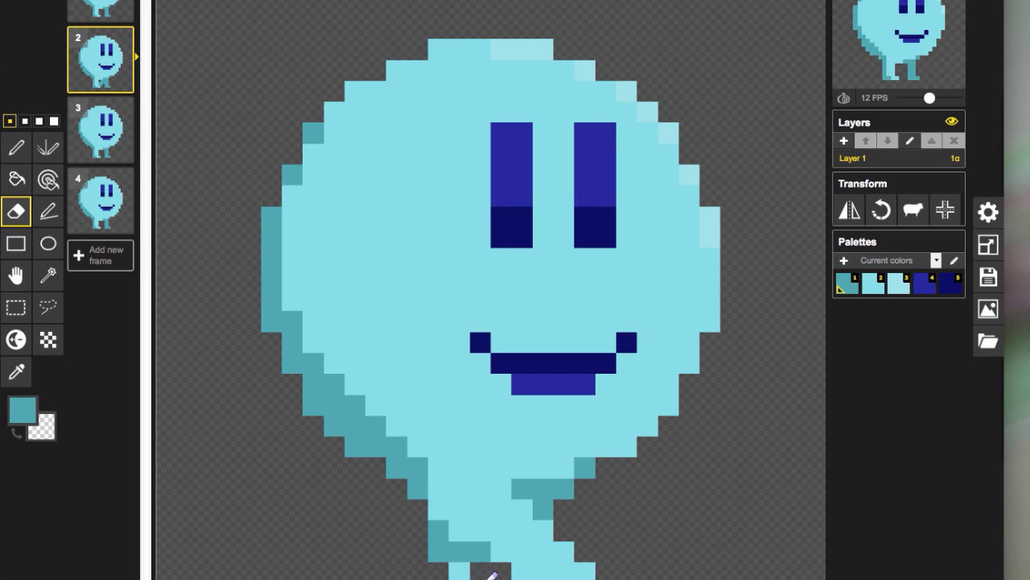
Paint the rear leg's lower part and the area behind the crossing in dark teal in frame 2.
click(16, 148)
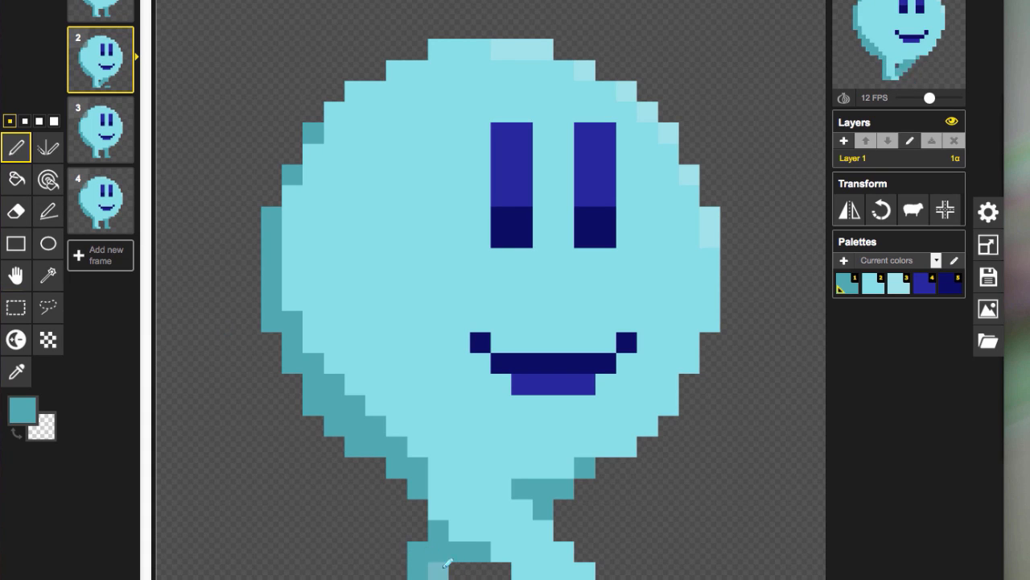
click(442, 512)
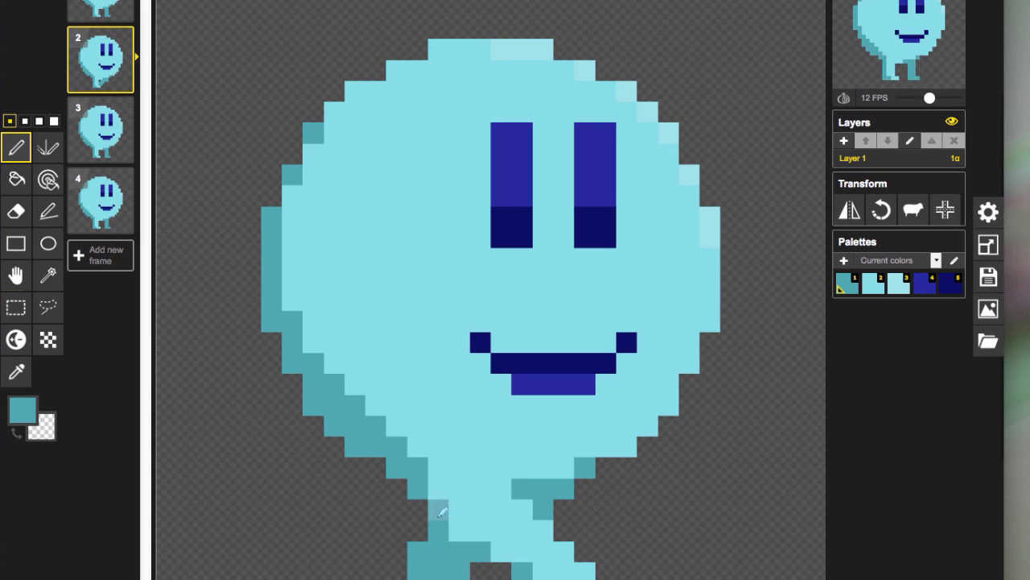
click(463, 529)
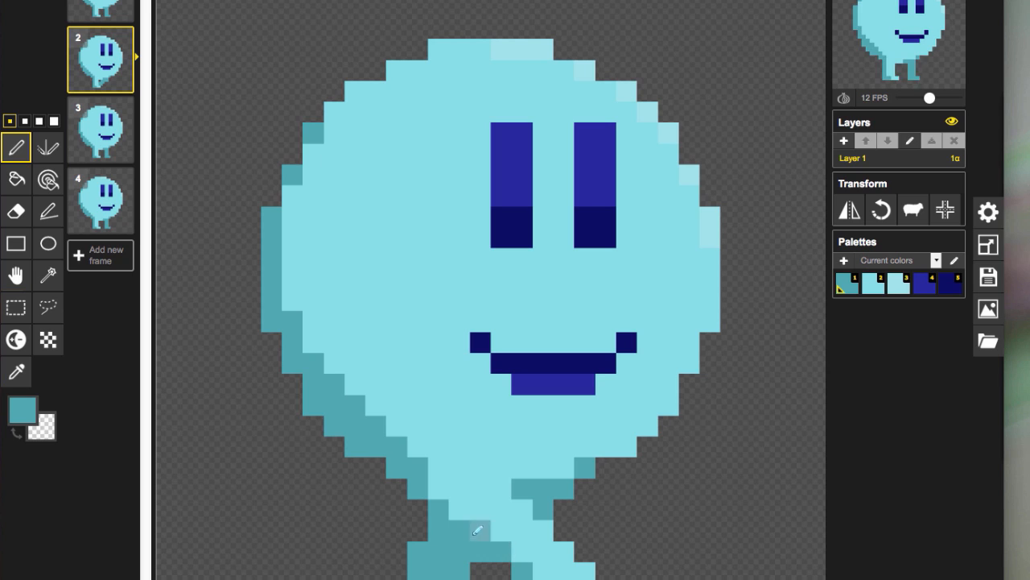
click(477, 531)
Paint frame 4's rear leg as a dark teal diagonal stride stretching forward, and erase its old vertical inner part.
click(100, 200)
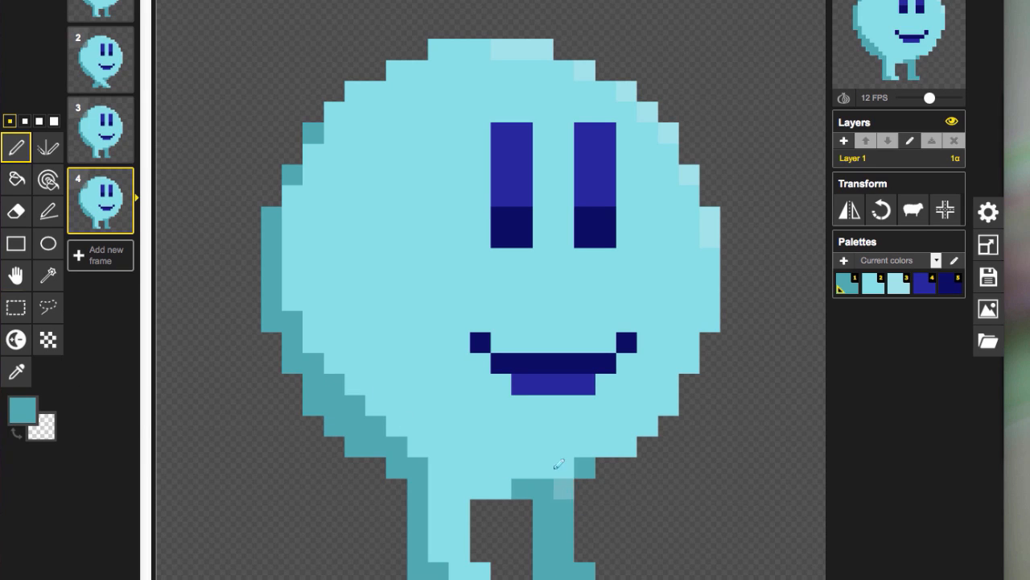
click(585, 488)
click(587, 509)
click(587, 529)
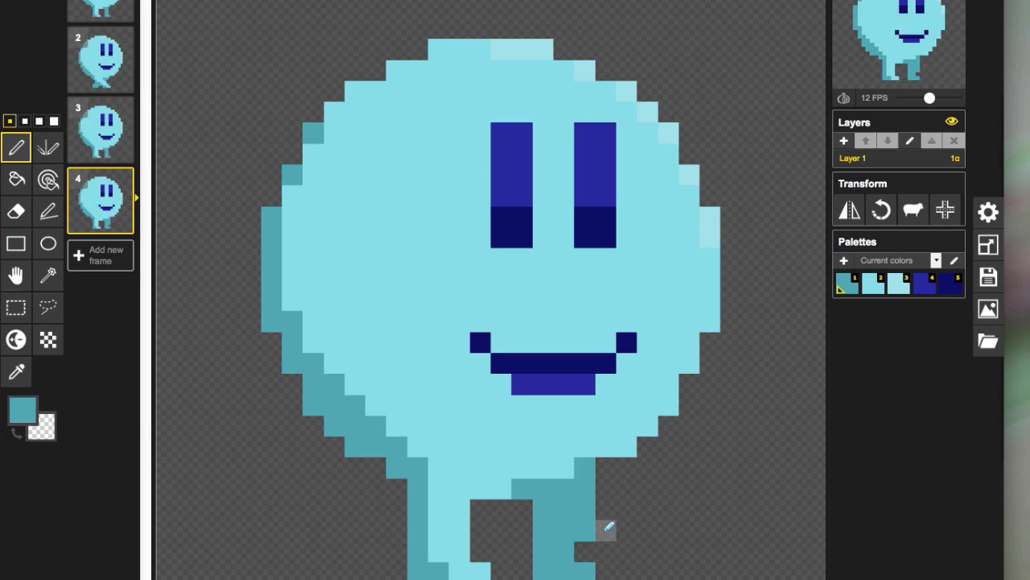
drag(615, 511, 611, 543)
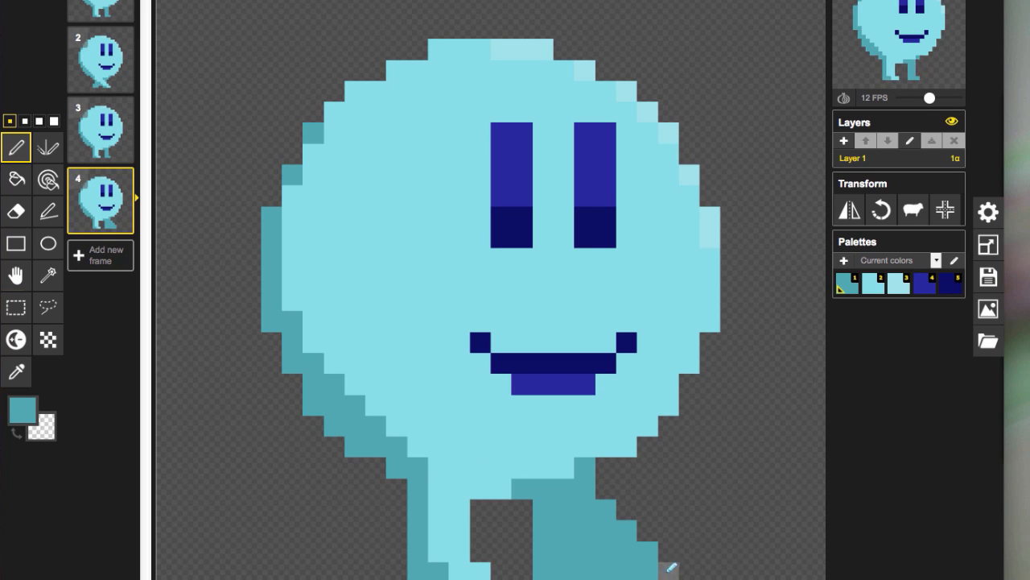
click(689, 570)
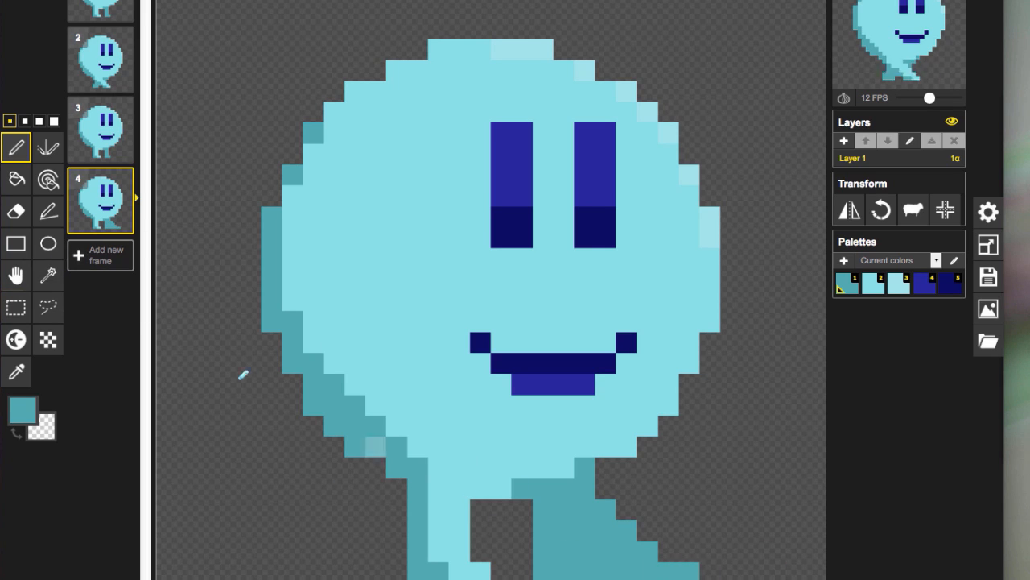
click(16, 208)
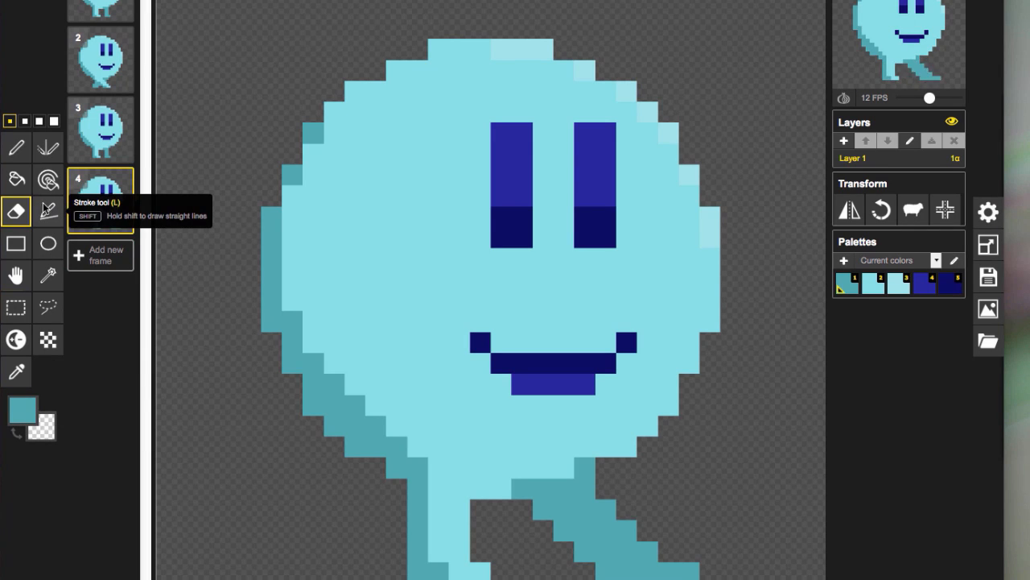
Widen frame 4's front leg backwards with dark teal pixels, and sample the body's light blue to paint its lower part stepping back.
click(16, 147)
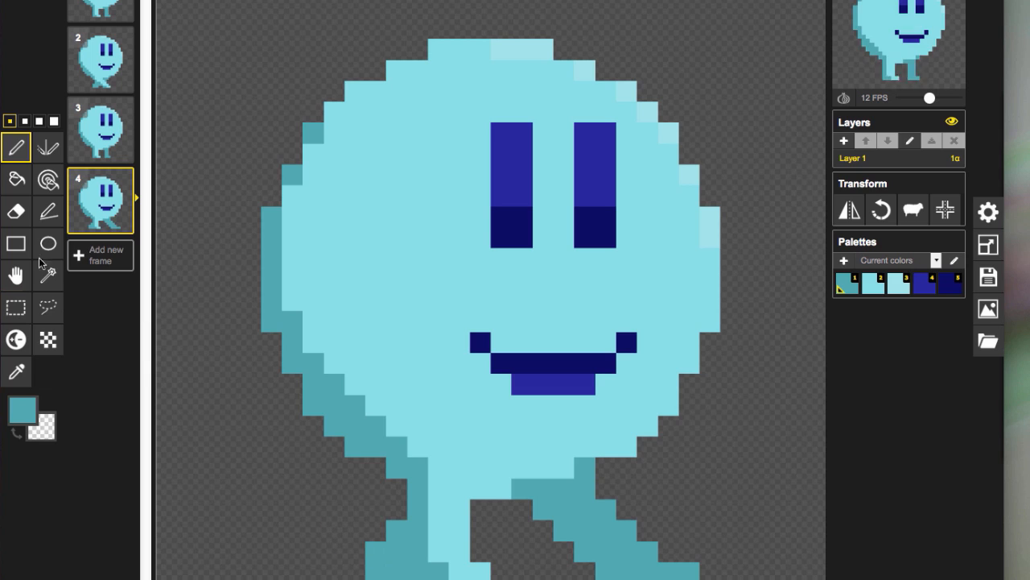
click(22, 419)
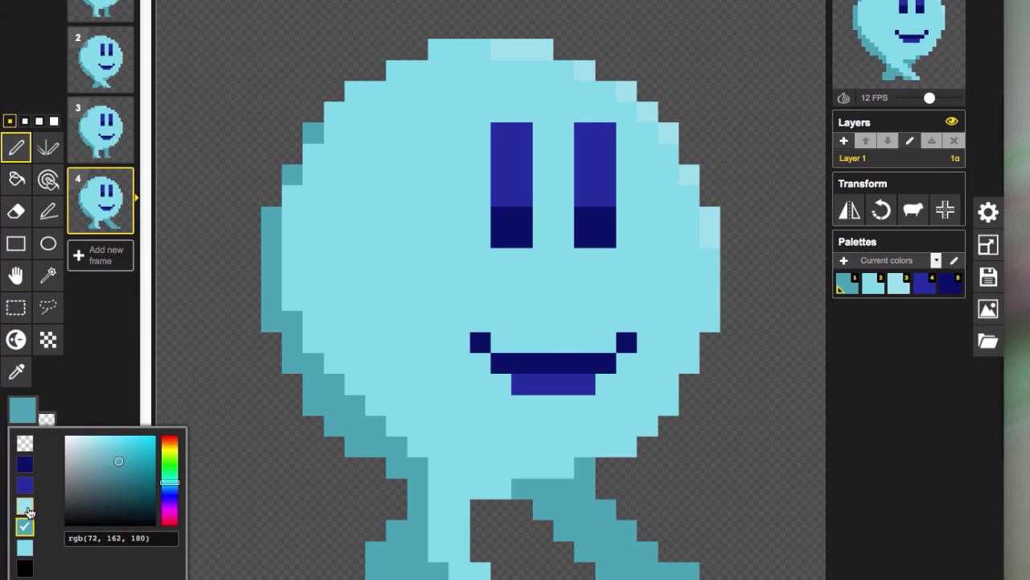
click(16, 371)
click(458, 527)
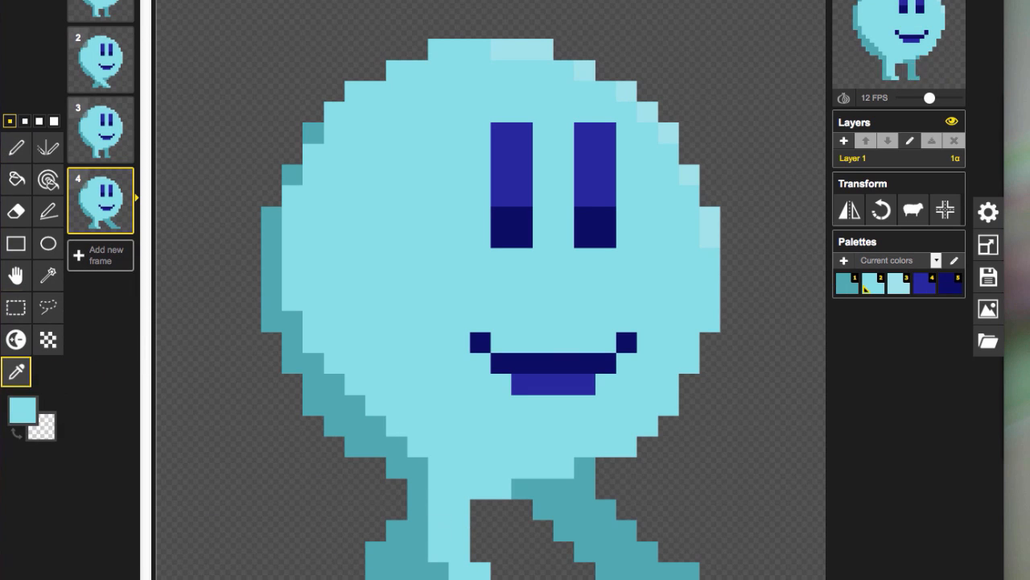
click(16, 147)
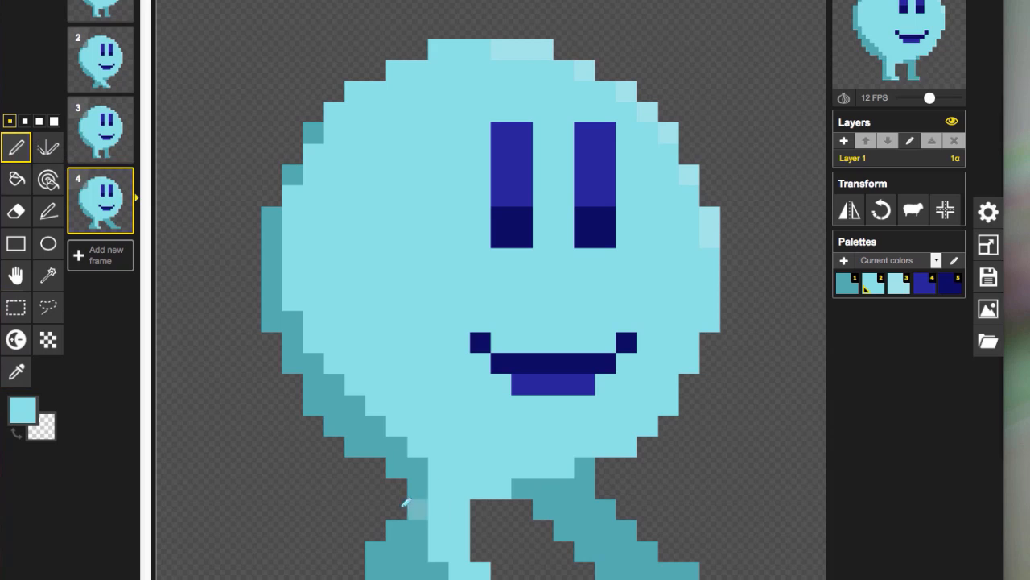
click(437, 569)
Erase the old straight inner edge of frame 4's front leg, and extend its back edge and heel in dark teal.
click(18, 211)
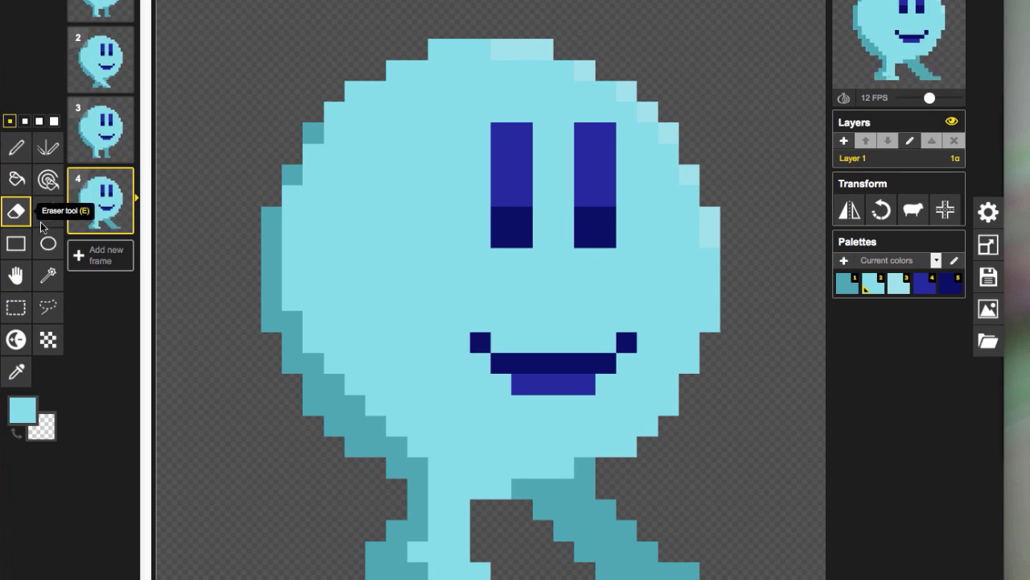
click(483, 569)
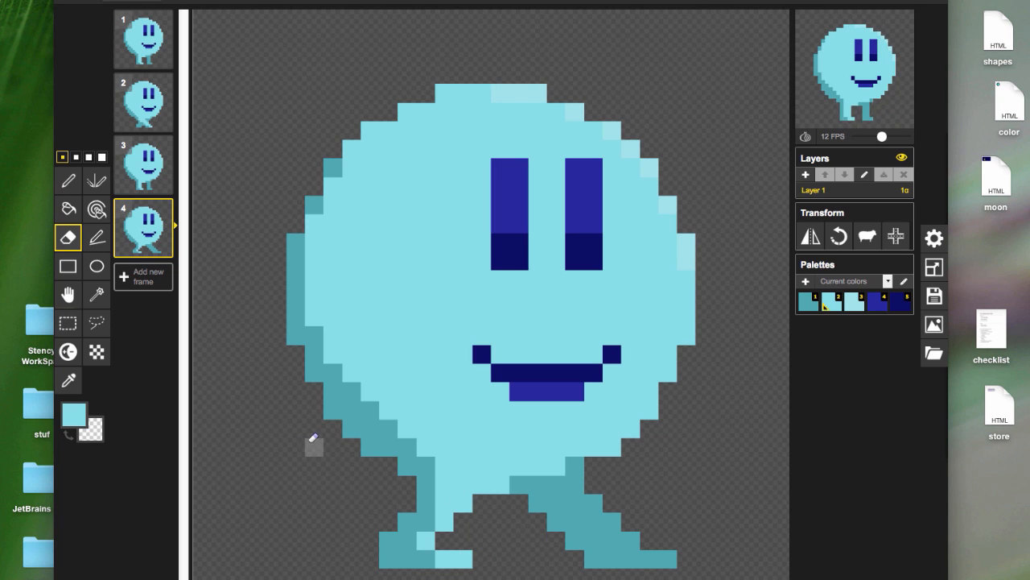
click(73, 413)
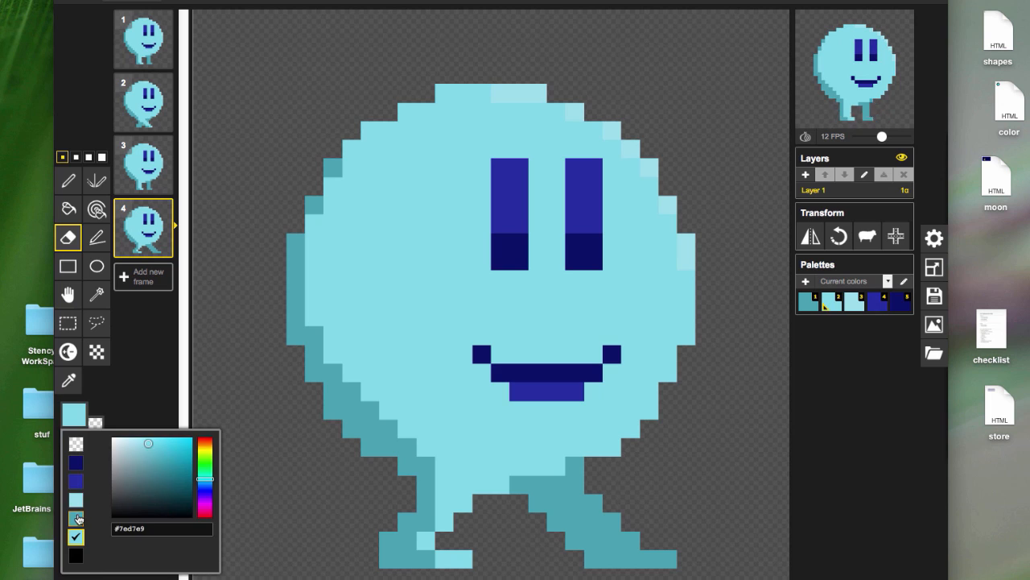
click(77, 518)
click(68, 180)
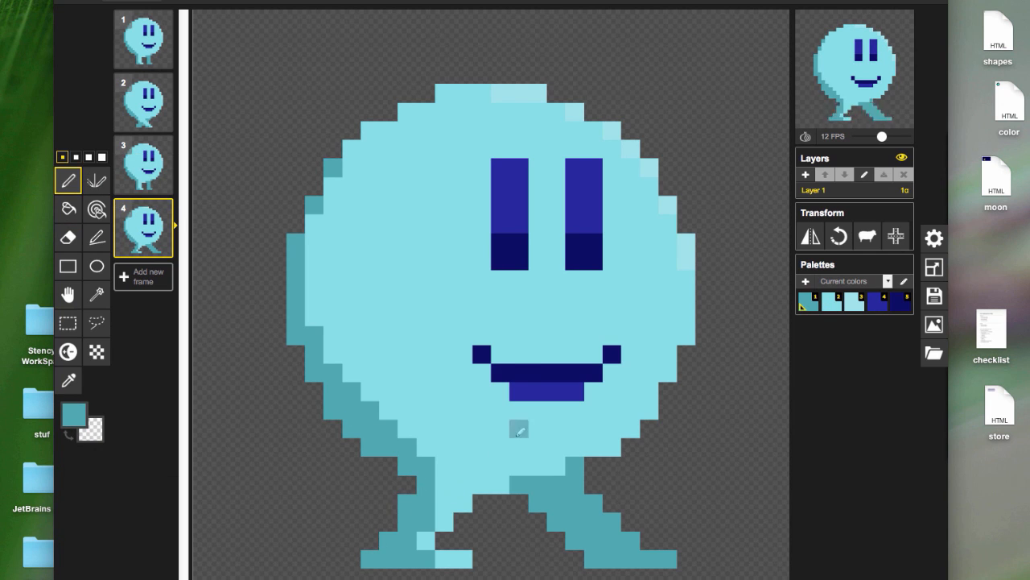
Move the whole character in frame 4 up by one pixel.
click(68, 323)
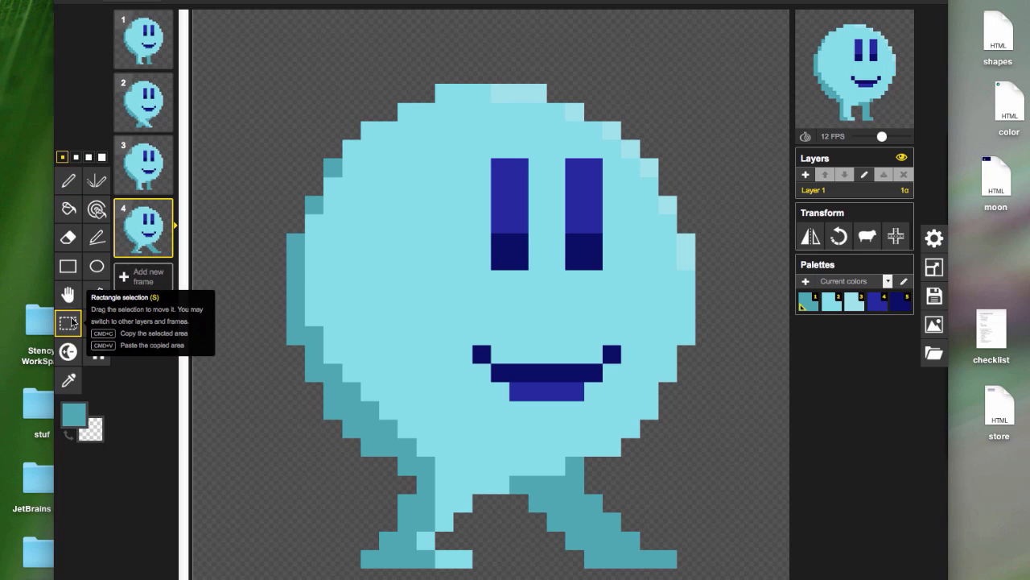
click(69, 295)
mouse_move(138, 256)
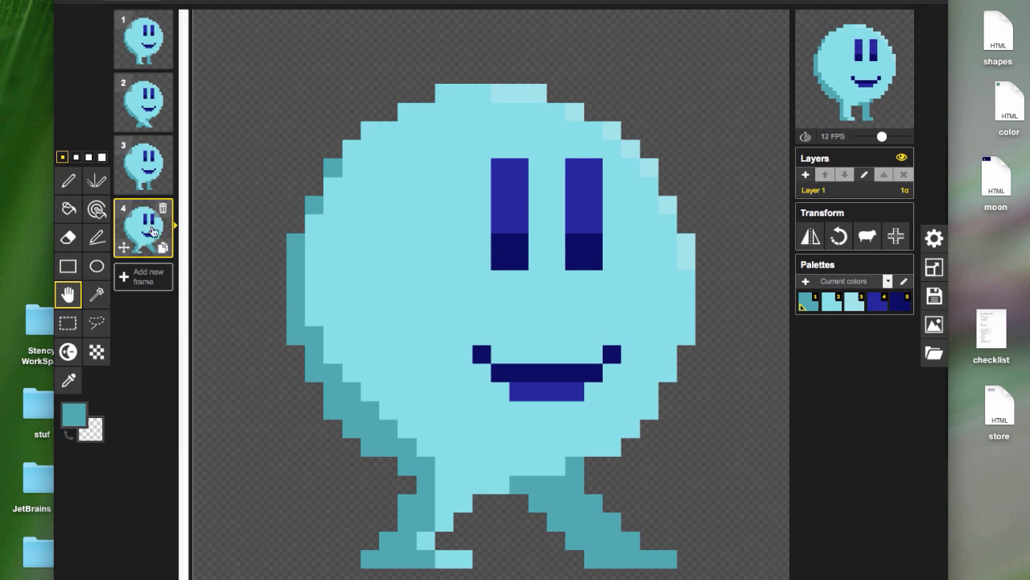
drag(442, 279, 437, 263)
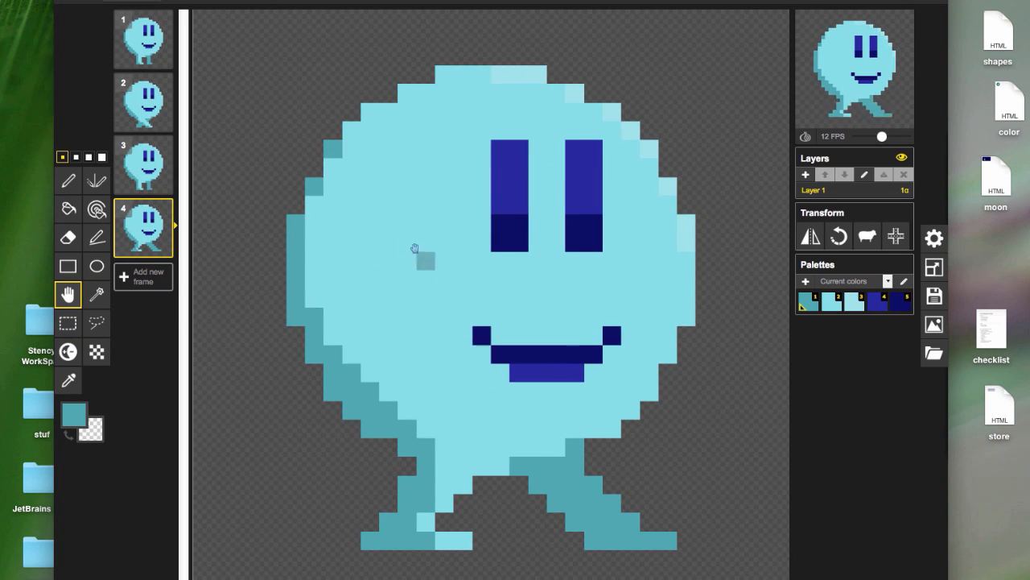
Shift the whole character in frame 2 one pixel to the right.
click(143, 100)
drag(461, 296, 460, 293)
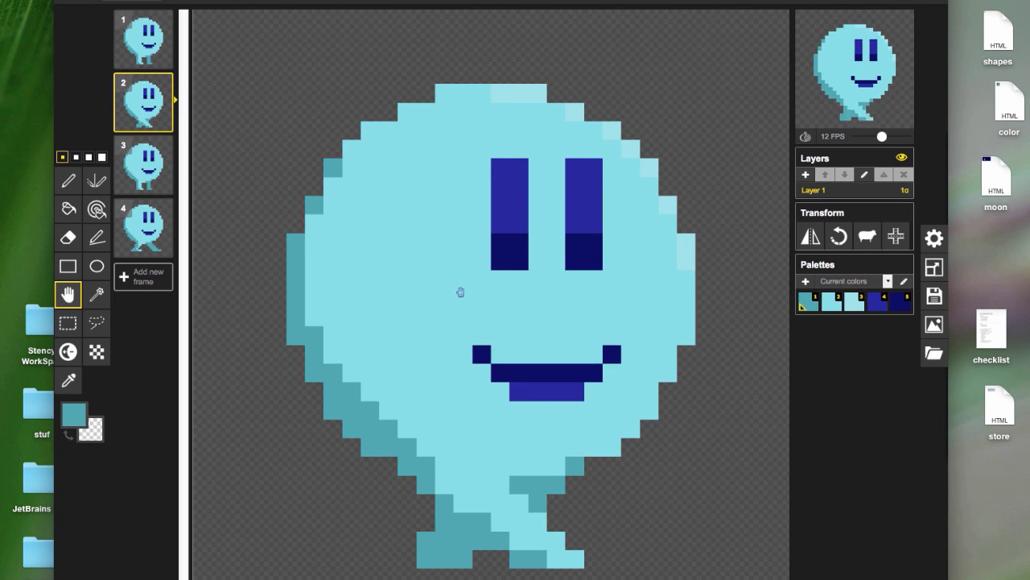
drag(466, 288, 475, 289)
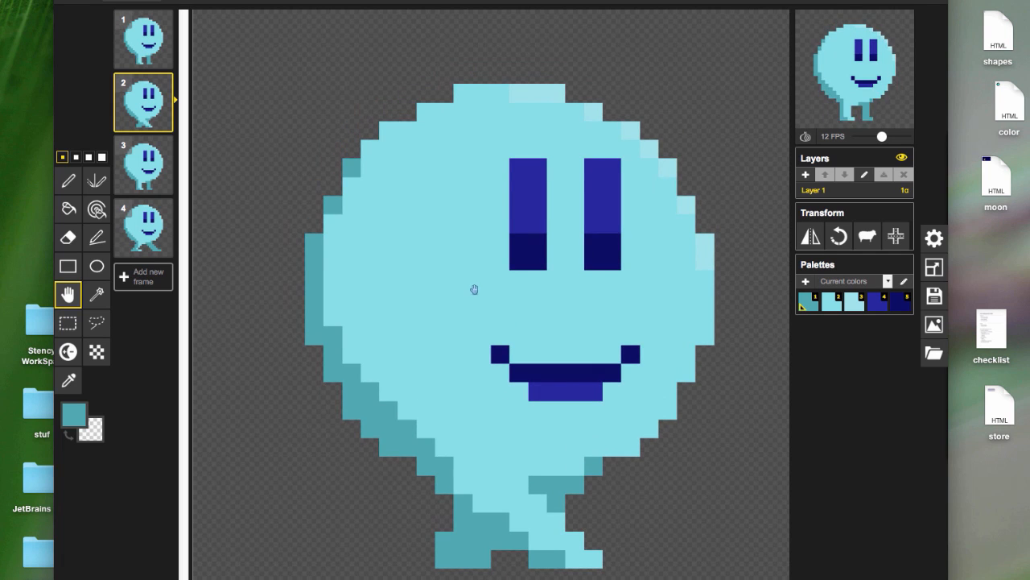
mouse_move(155, 226)
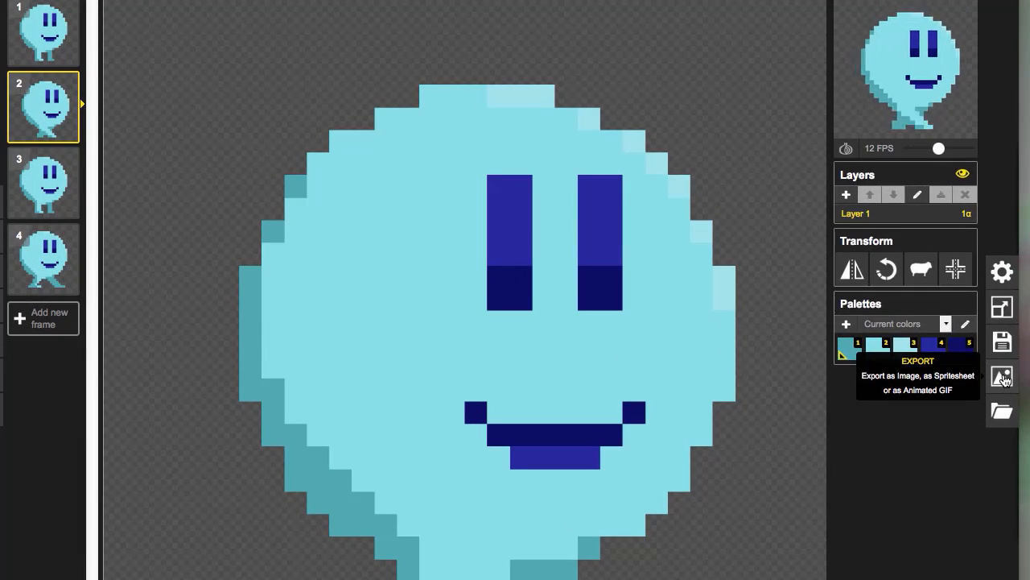
Export the animation as a PNG spritesheet with 2 columns and 2 rows, and save the download.
click(934, 324)
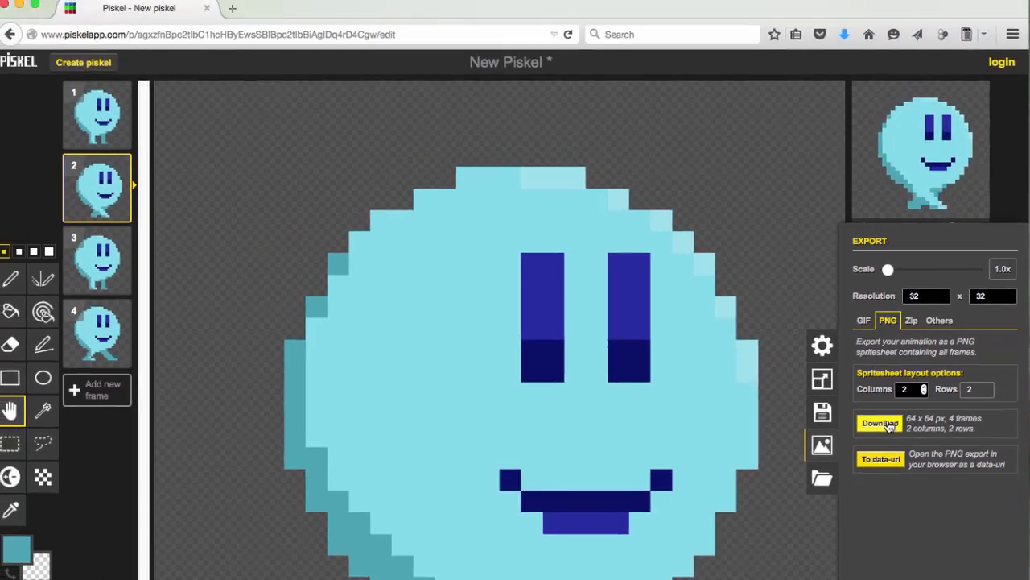
click(863, 352)
click(580, 236)
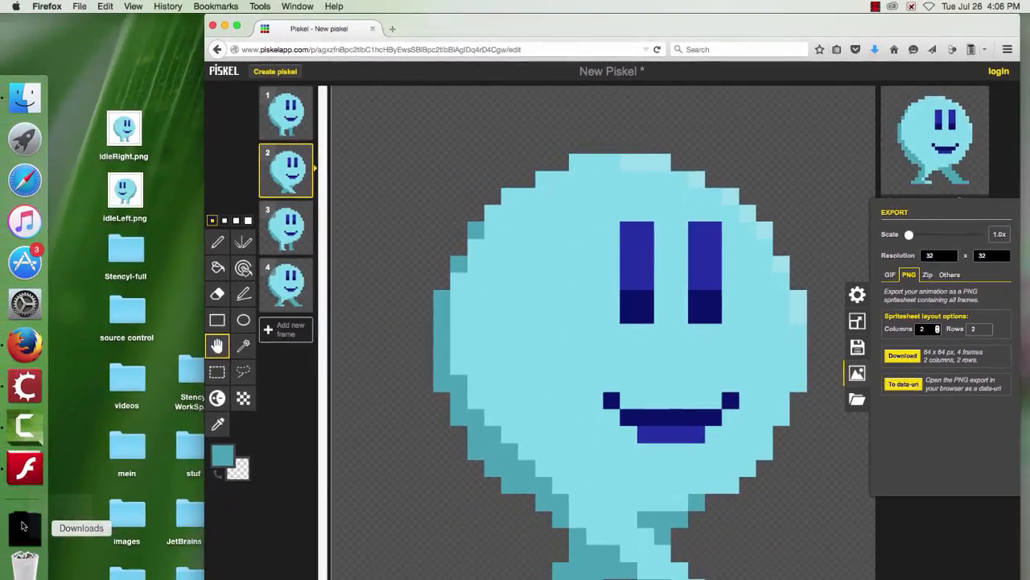
Move the downloaded New Piskel.png to the desktop beside idleLeft.png and rename it walkRight.png.
click(24, 525)
drag(92, 179, 120, 83)
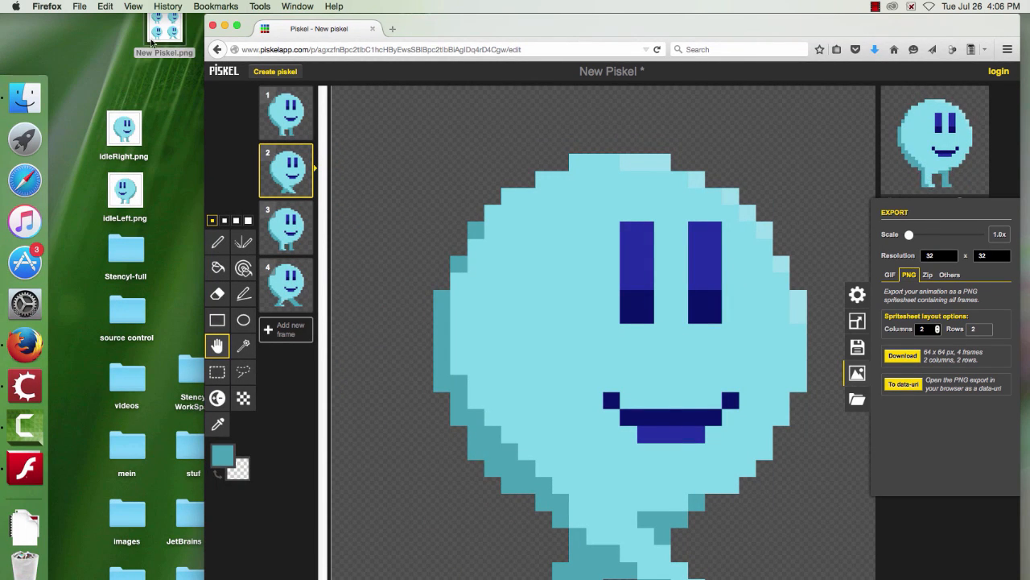
drag(154, 40, 167, 207)
text(walkRight)
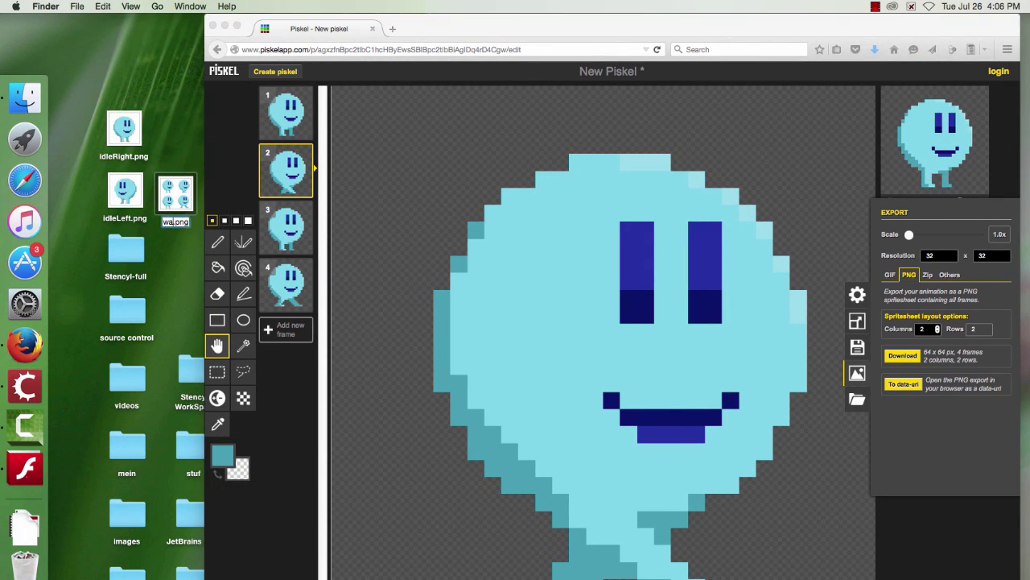
click(202, 157)
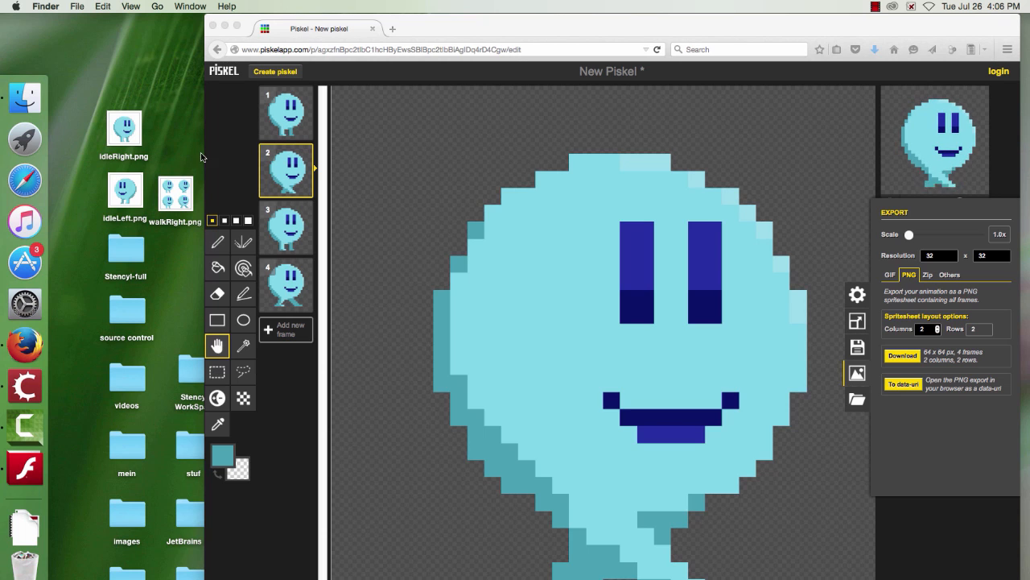
Close the export options and flip all four frames horizontally so the character faces left.
click(859, 374)
click(679, 367)
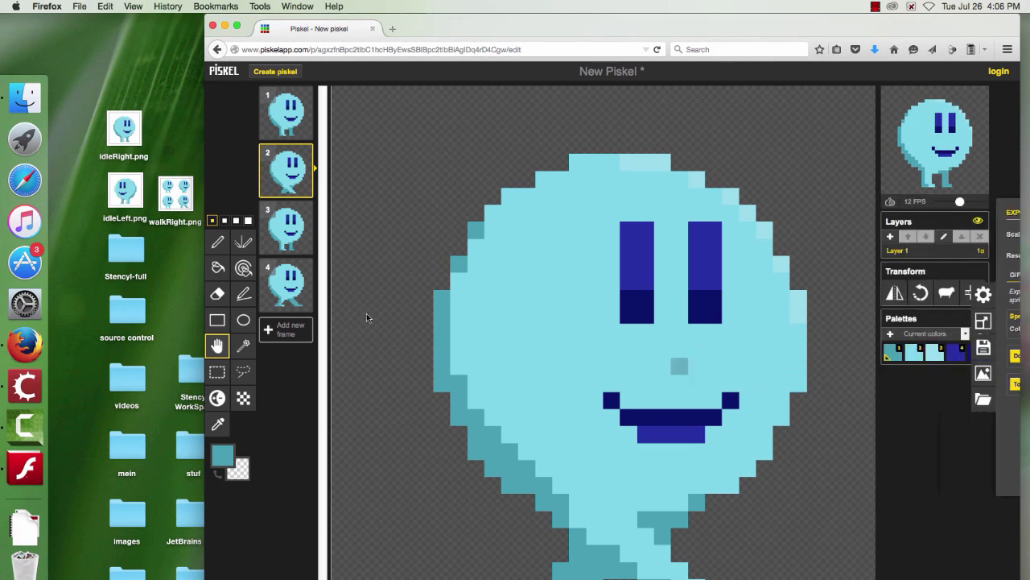
click(896, 292)
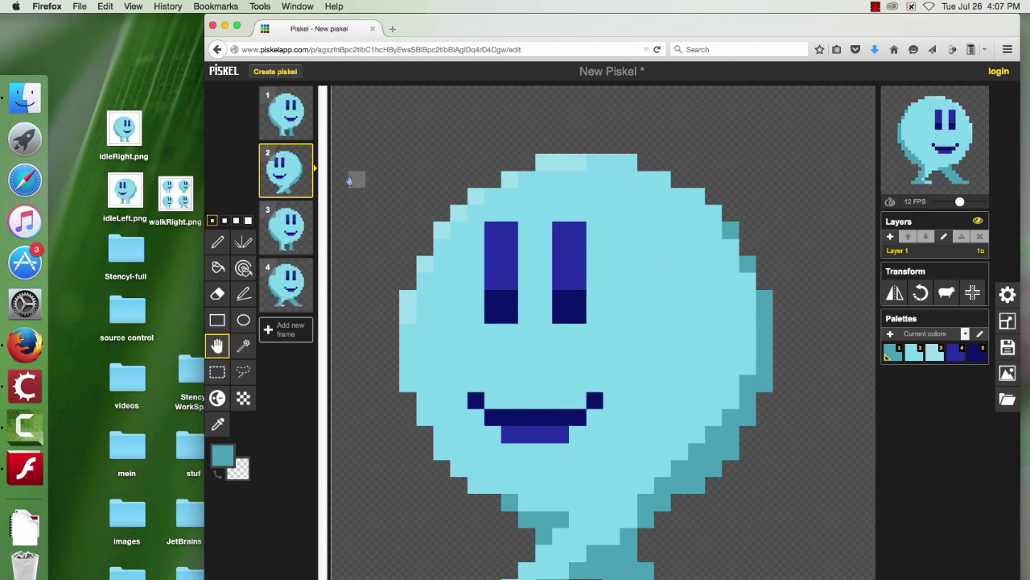
click(294, 221)
click(895, 292)
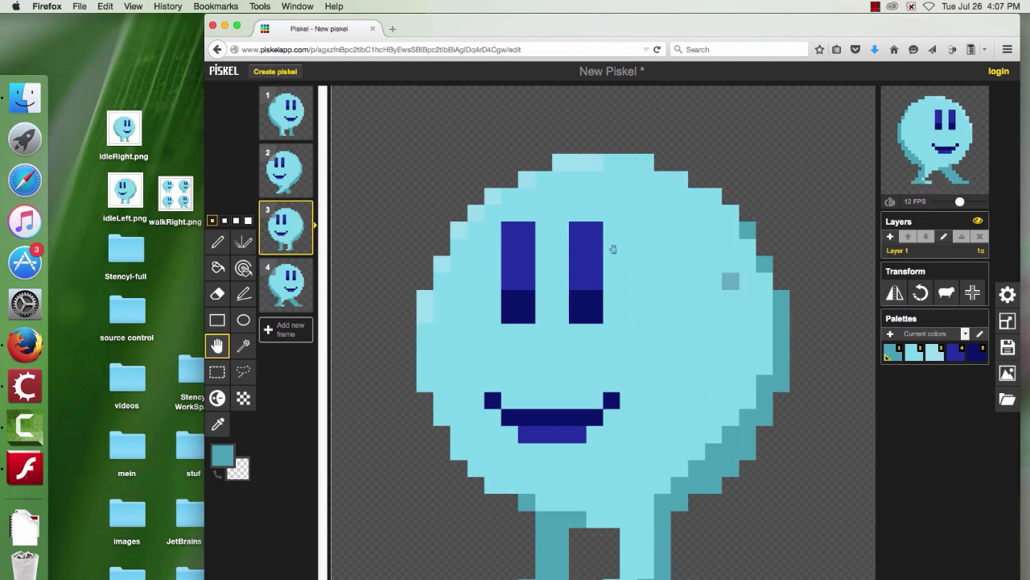
click(286, 283)
click(893, 296)
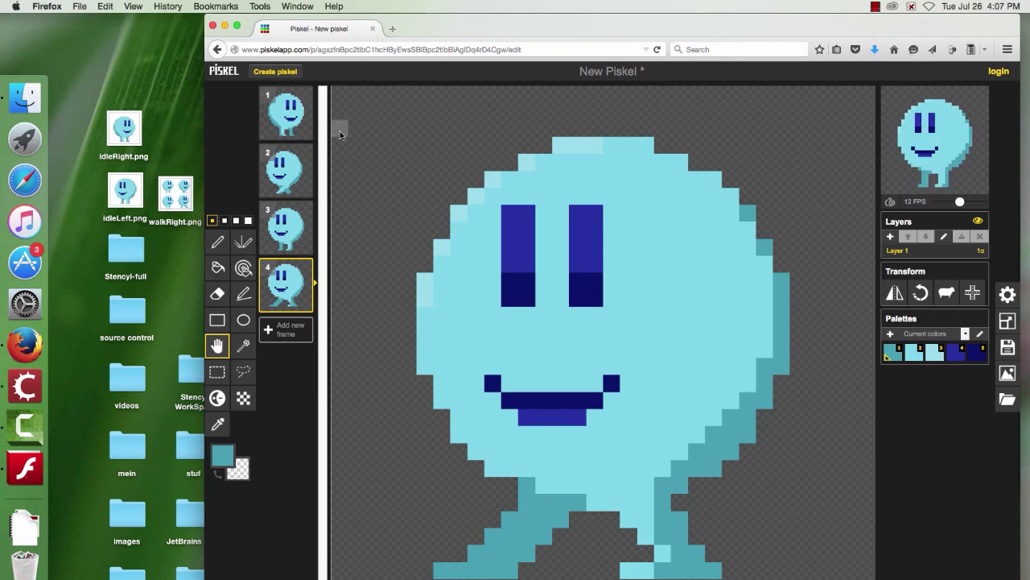
click(303, 129)
key(super+z)
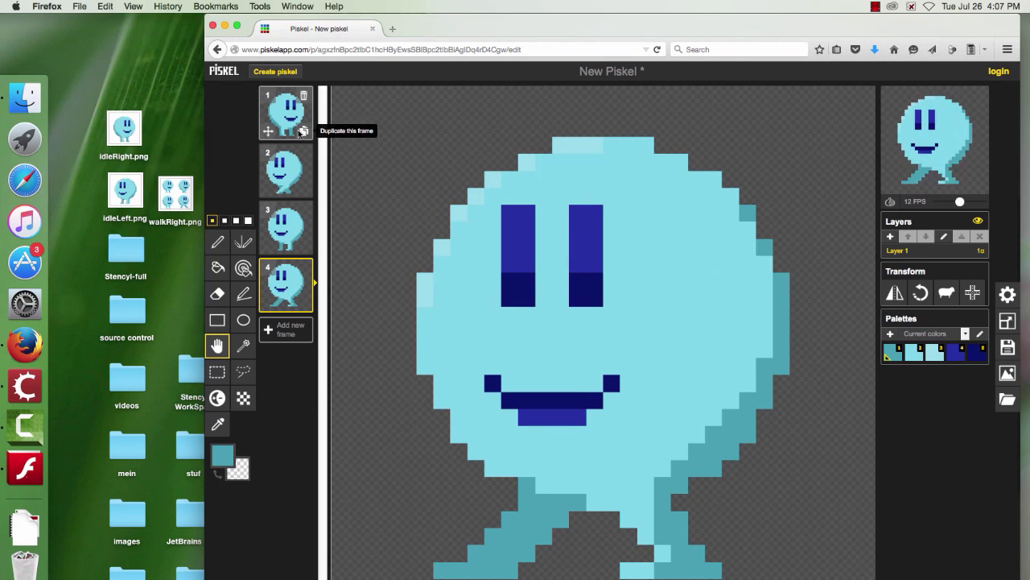
click(285, 112)
click(895, 293)
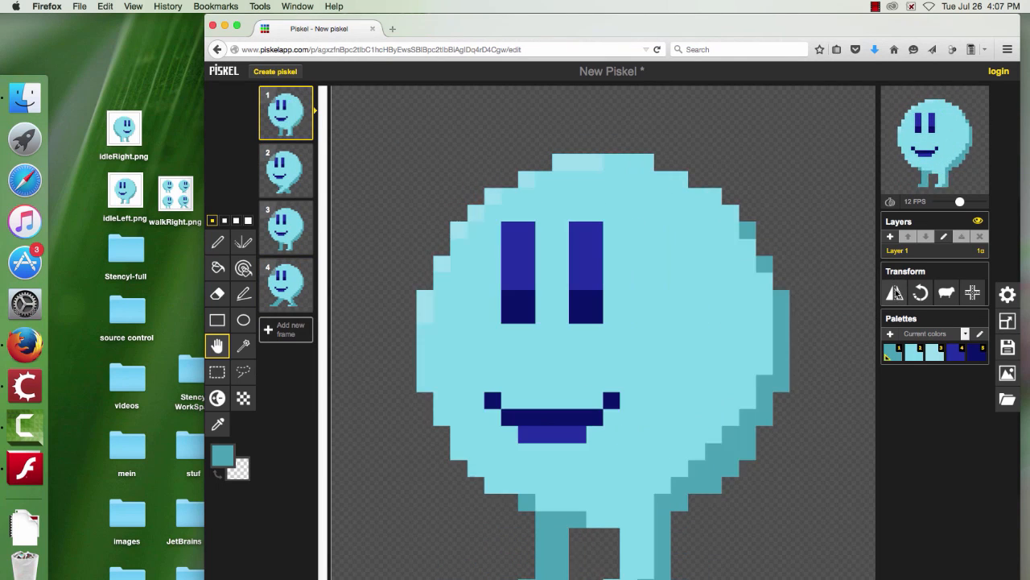
Export the left-facing animation as a 2-column, 2-row PNG spritesheet and save the download.
click(1007, 375)
click(908, 356)
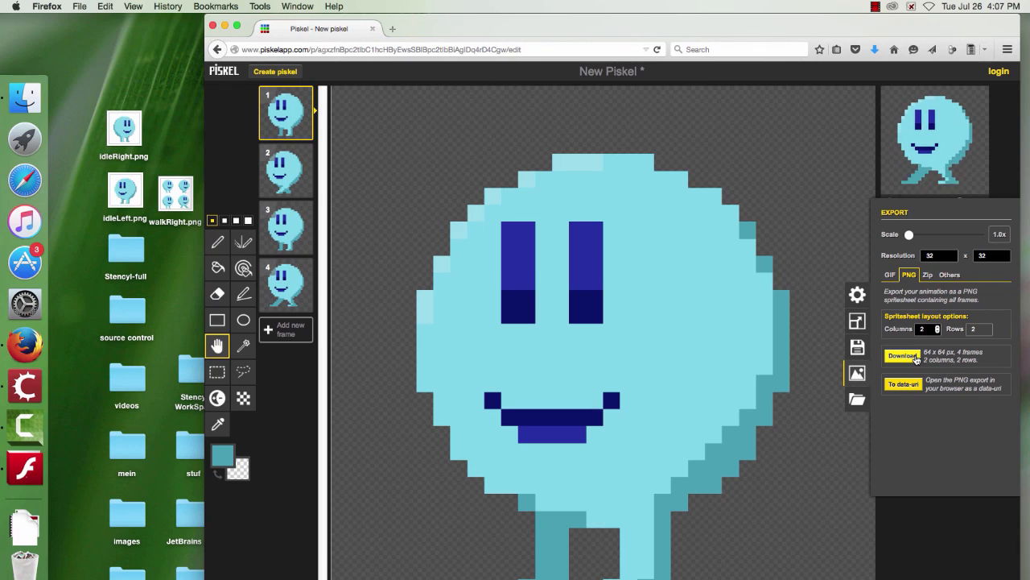
click(662, 201)
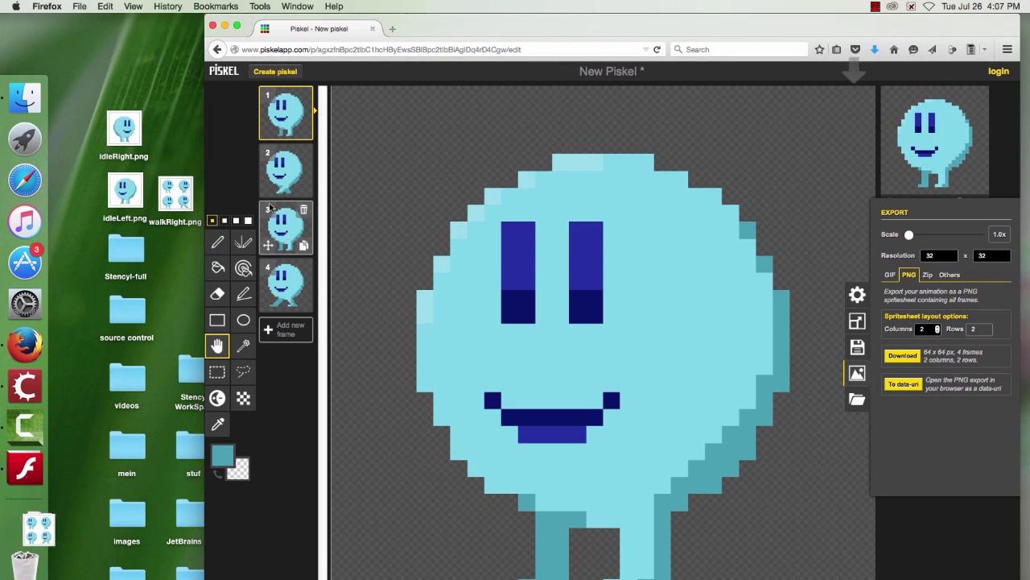
Place the newly downloaded spritesheet on the desktop beside idleRight.png and rename it walkLeft.png.
click(27, 527)
drag(95, 202, 179, 129)
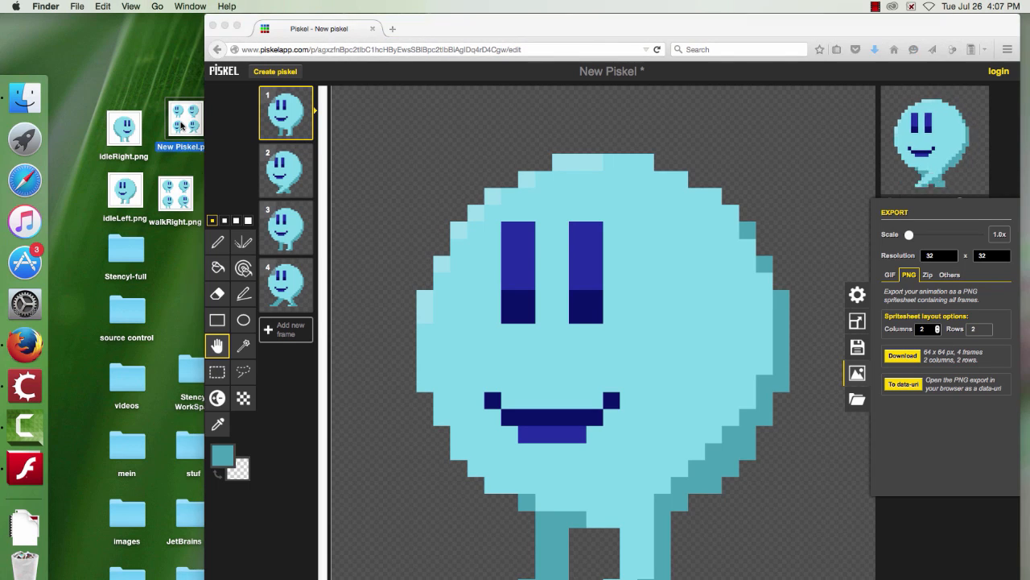
key(Return)
text(walkLeft.png)
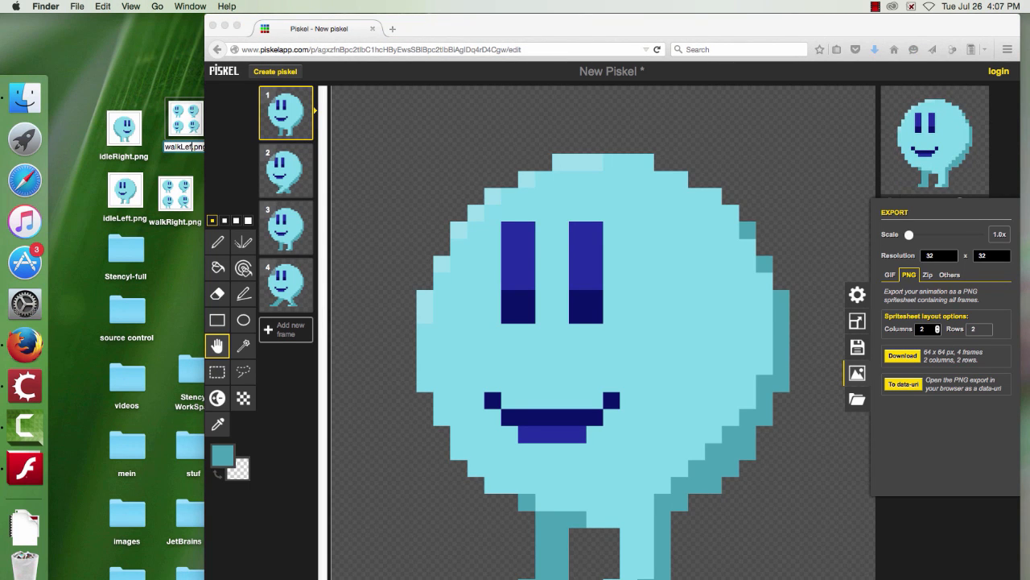
key(Return)
Switch to Stencyl and add a new animation named walkLeft to the Mambo actor.
click(24, 385)
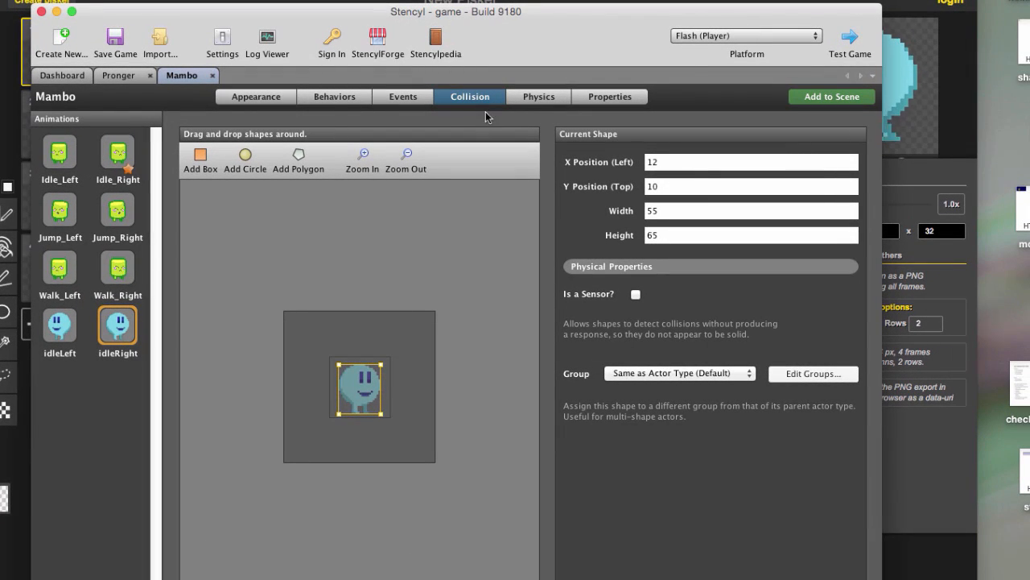
click(256, 97)
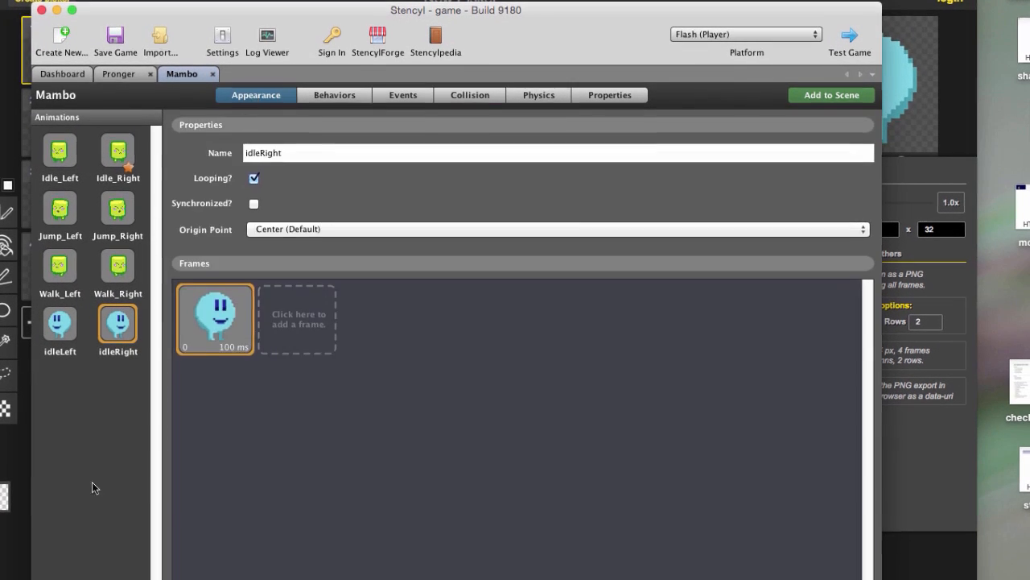
click(47, 557)
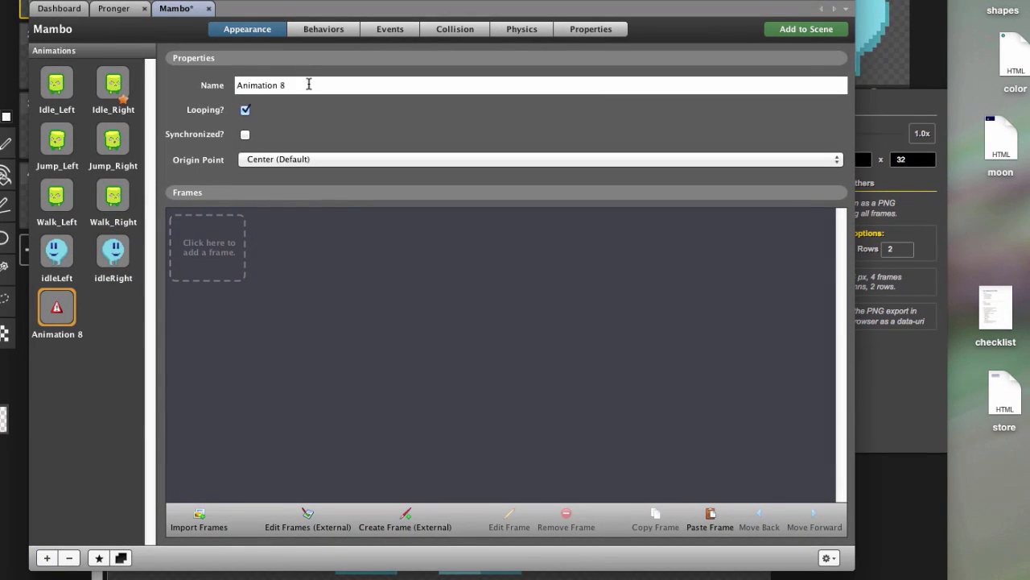
click(308, 83)
drag(309, 84, 236, 85)
text(walkL)
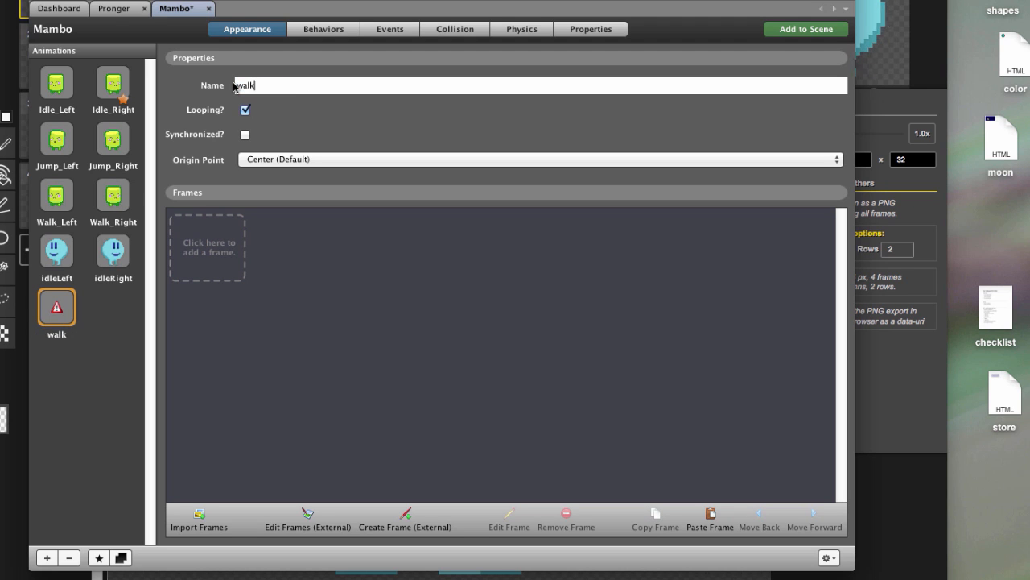
text(eft)
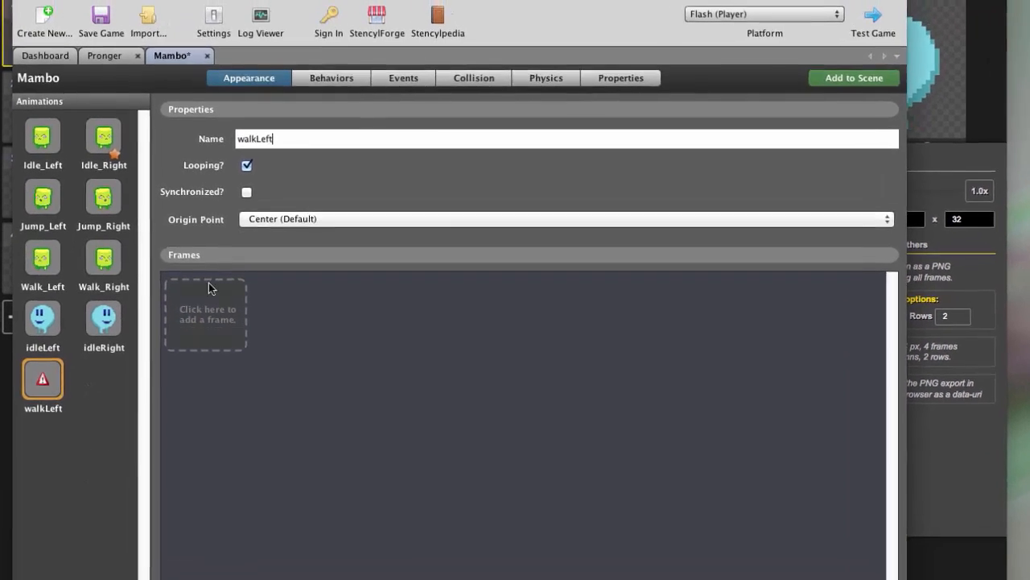
click(224, 315)
click(189, 158)
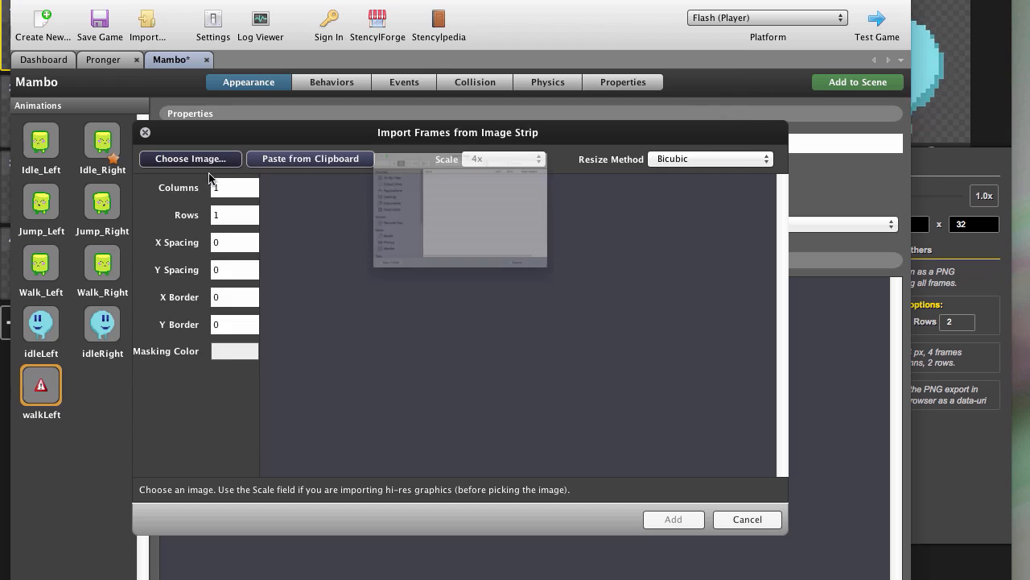
click(399, 103)
click(710, 382)
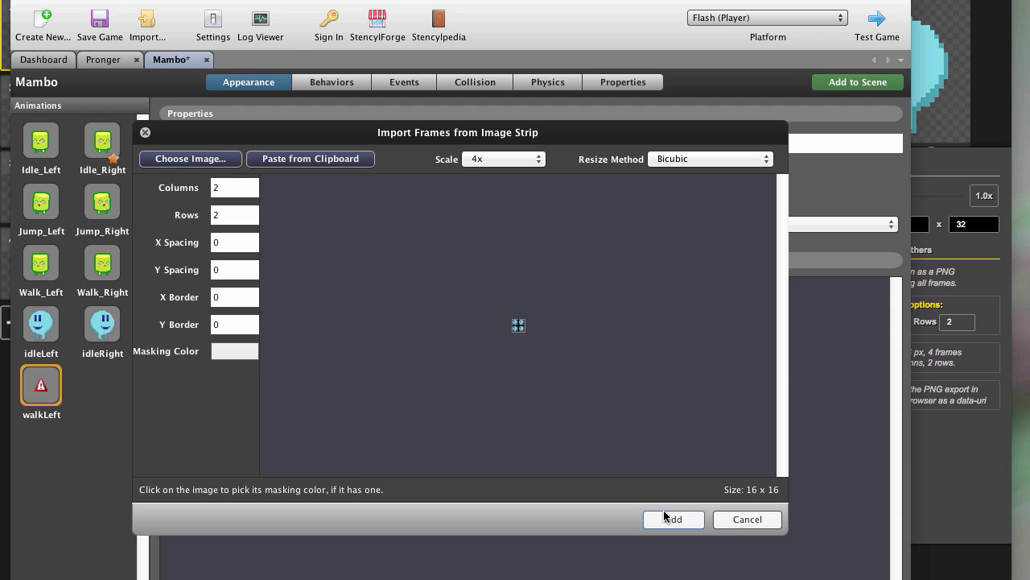
click(731, 520)
Switch to Piskel and resize the canvas with its content to 320 × 320 px.
click(933, 516)
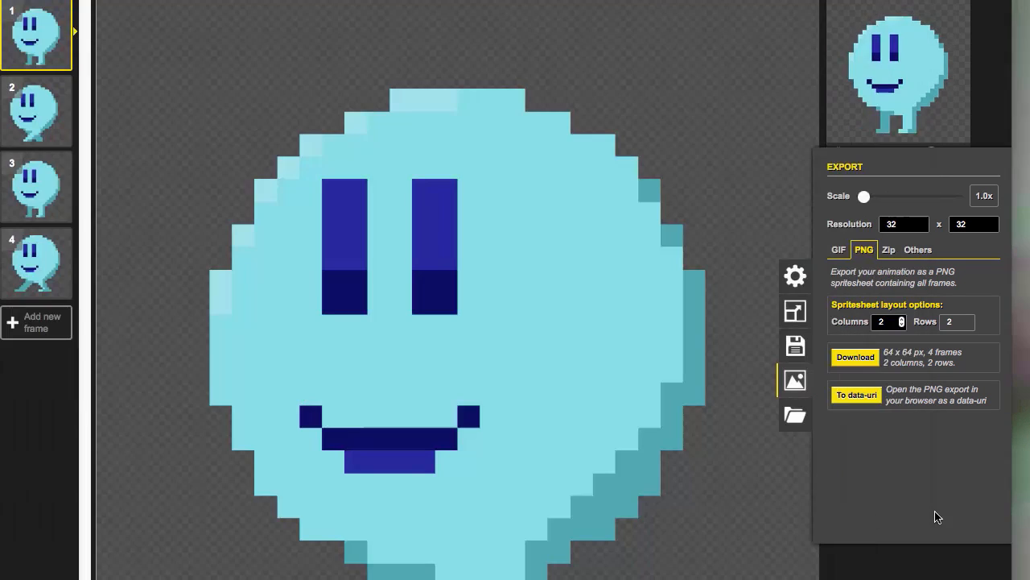
click(794, 311)
click(903, 191)
text(0)
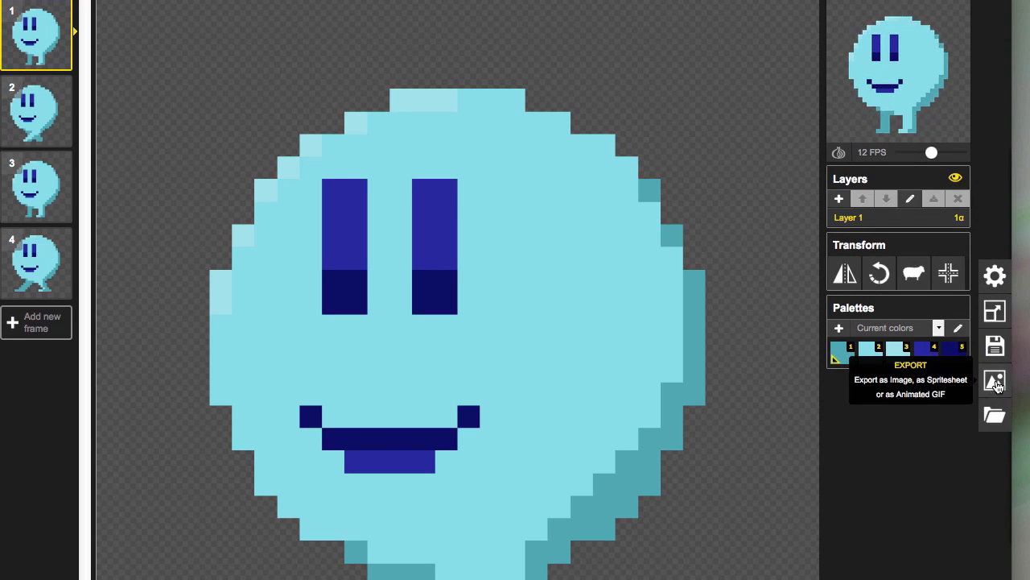
Export the enlarged left-facing animation as a 2-column, 2-row PNG spritesheet and save the download.
click(993, 380)
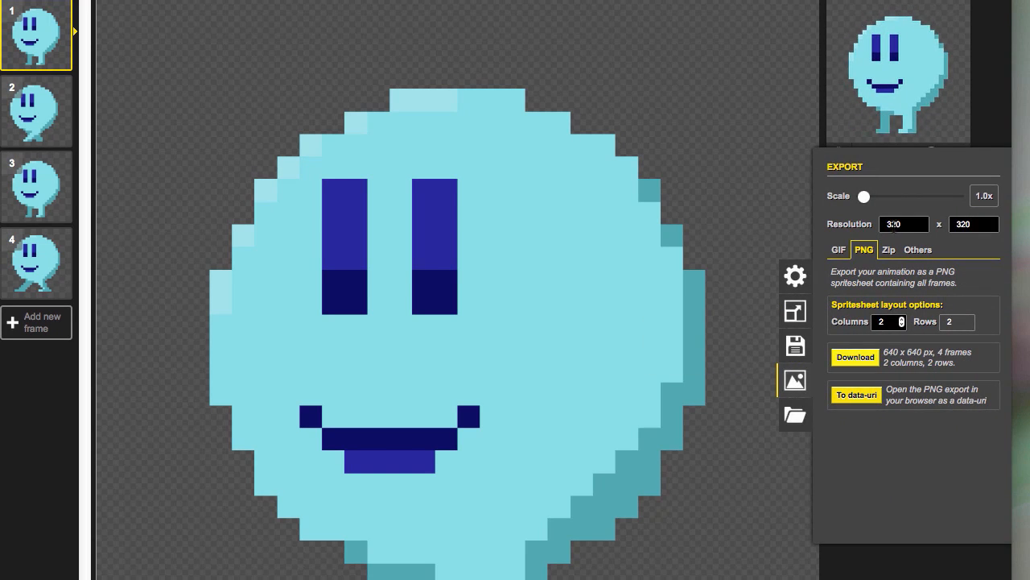
click(855, 357)
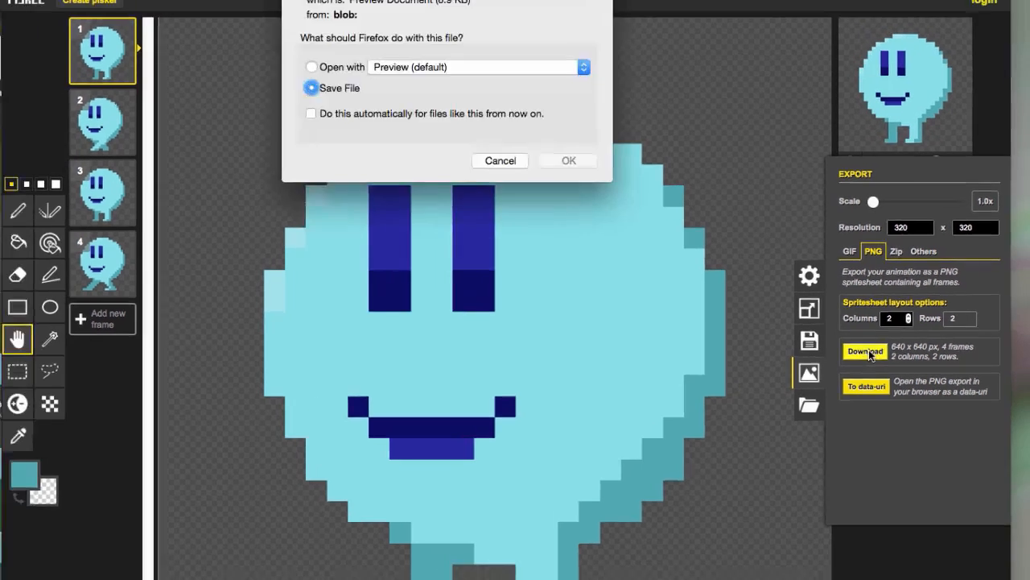
key(Return)
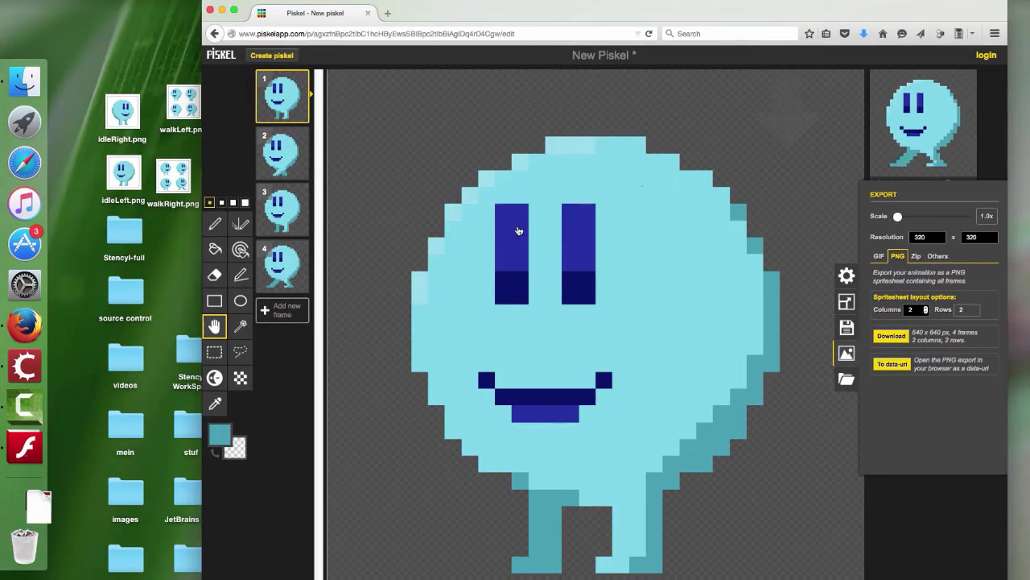
Trash the old walk spritesheets on the desktop, place the new download beside idleRight.png and rename it walkLeft.png.
drag(195, 61, 26, 544)
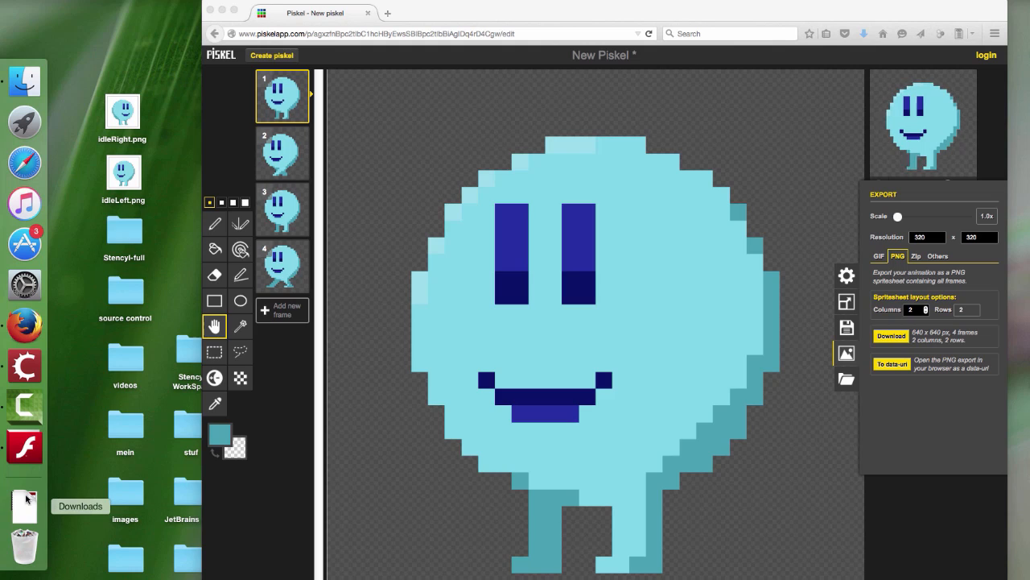
click(23, 505)
drag(92, 193, 161, 139)
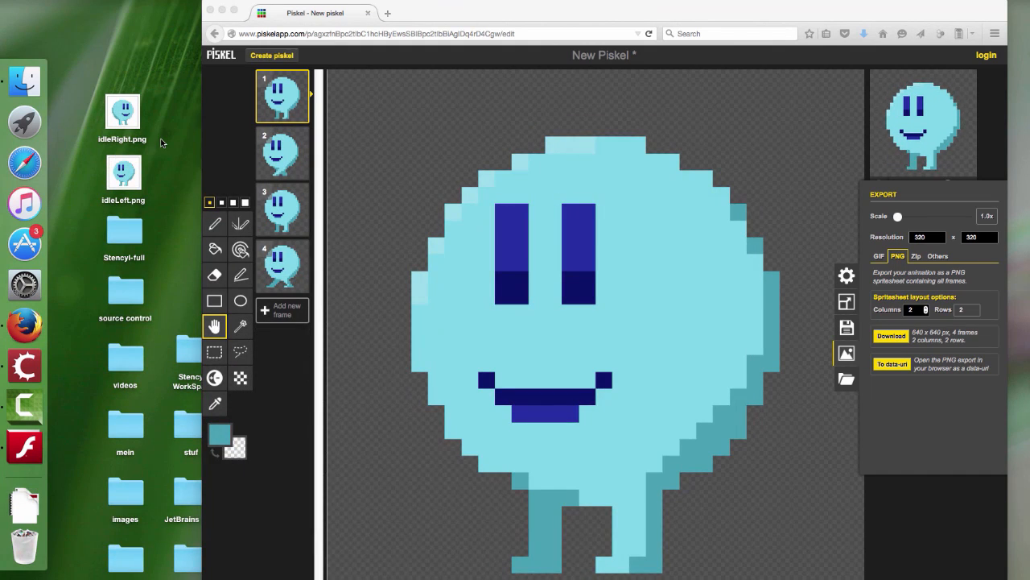
key(Return)
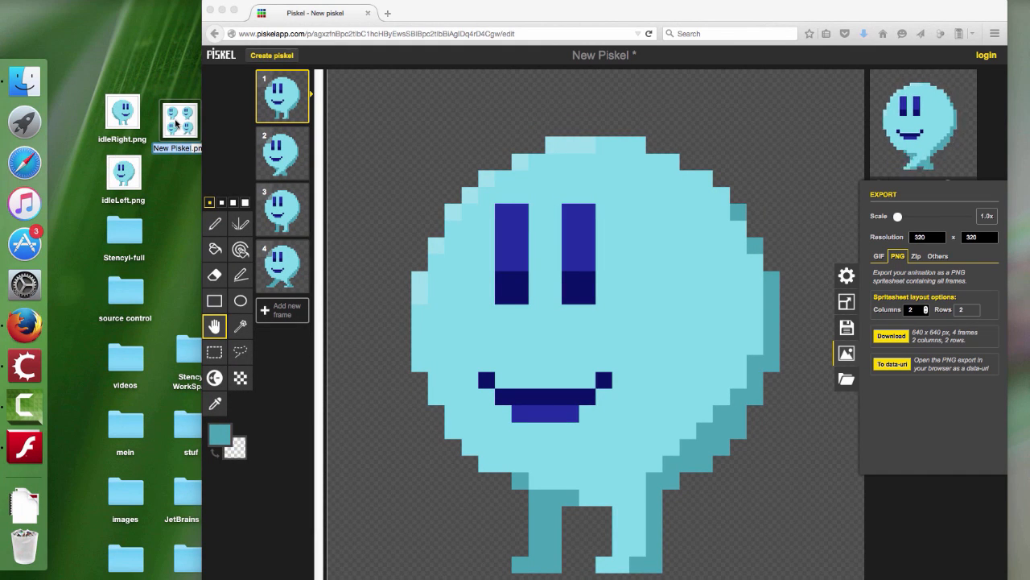
text(w)
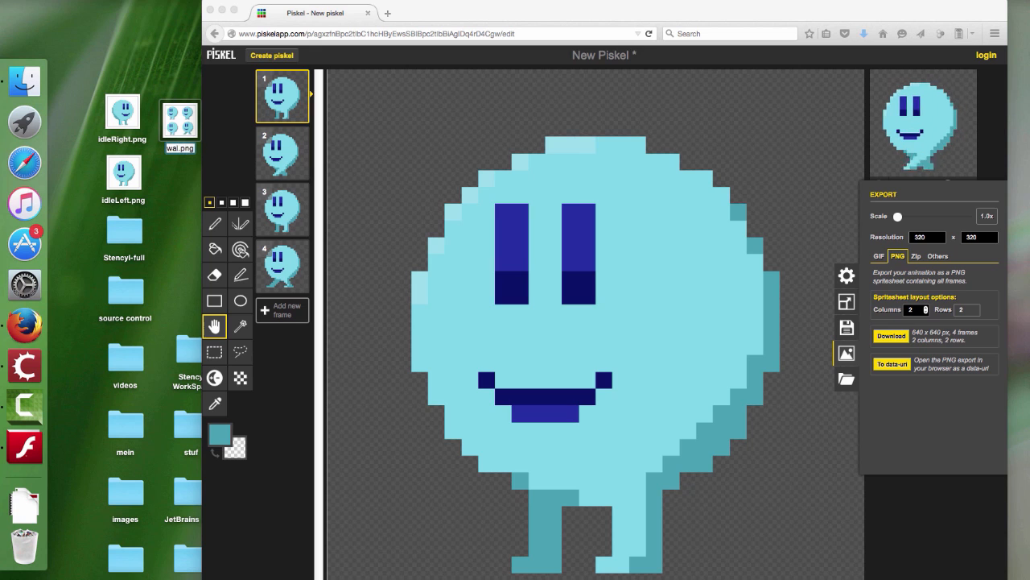
text(alkLeft)
click(178, 169)
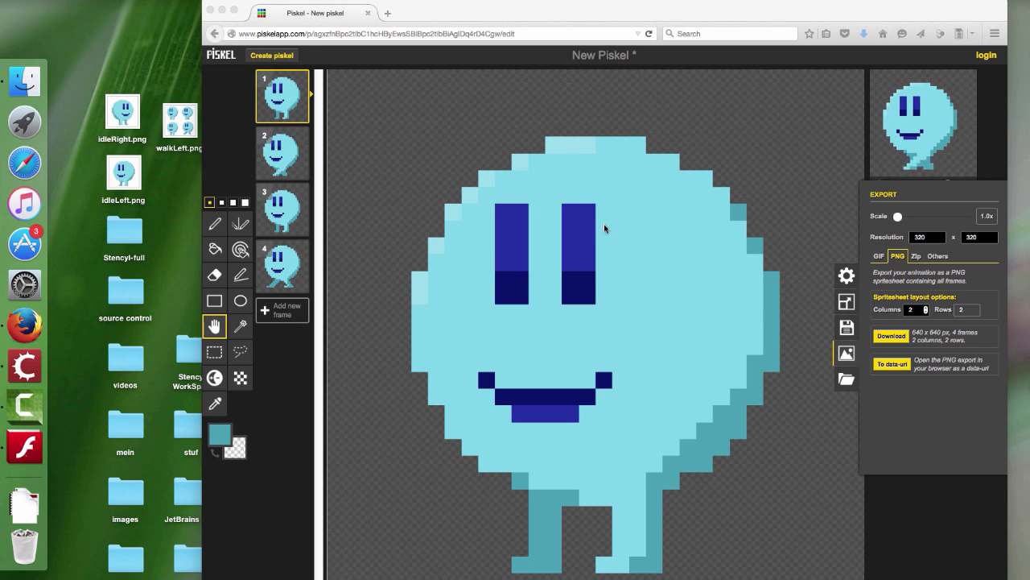
Flip each of the four animation frames so the character faces right.
click(289, 237)
click(290, 153)
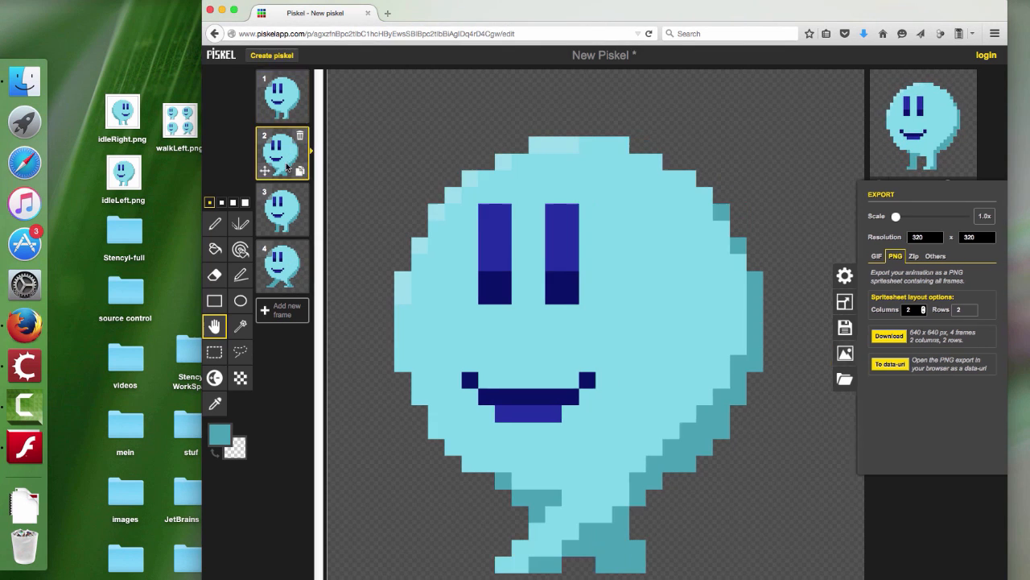
click(282, 97)
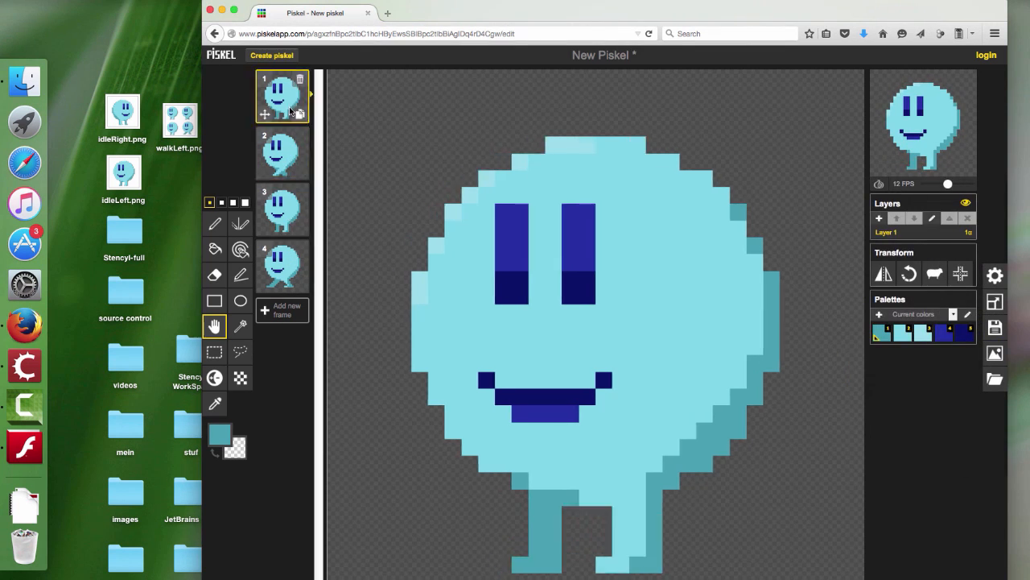
click(886, 274)
click(282, 153)
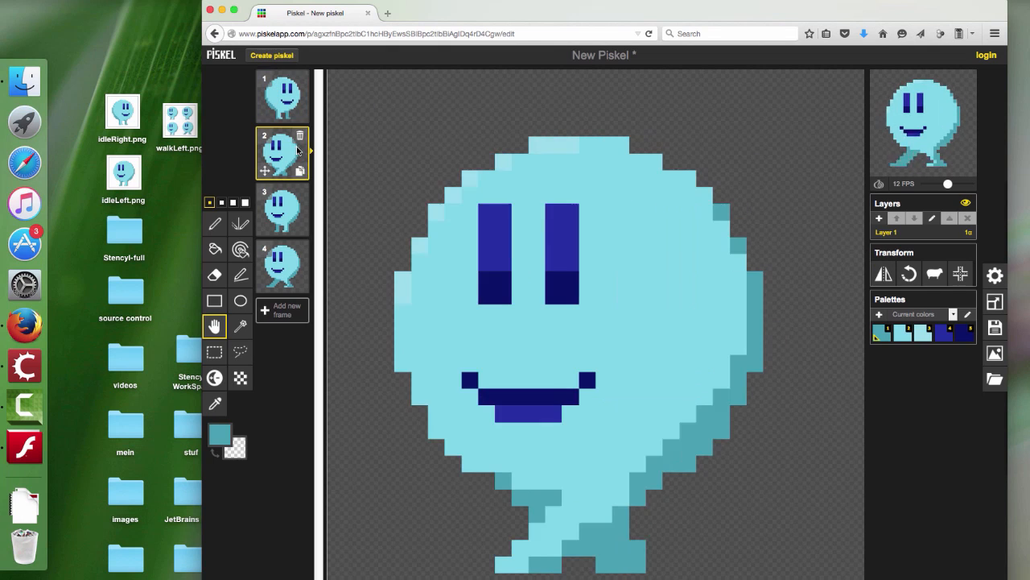
click(884, 274)
click(283, 211)
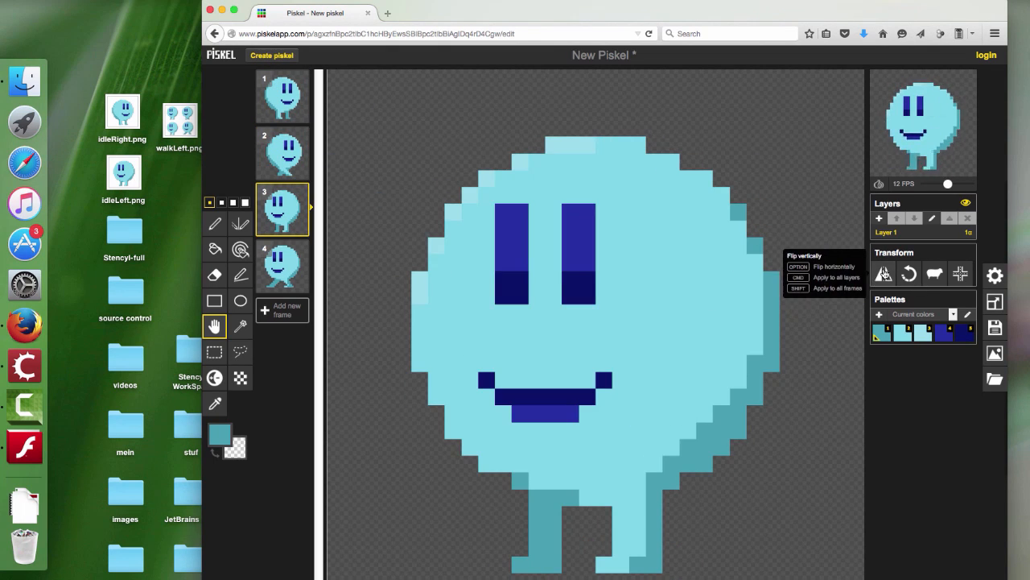
click(884, 274)
click(281, 265)
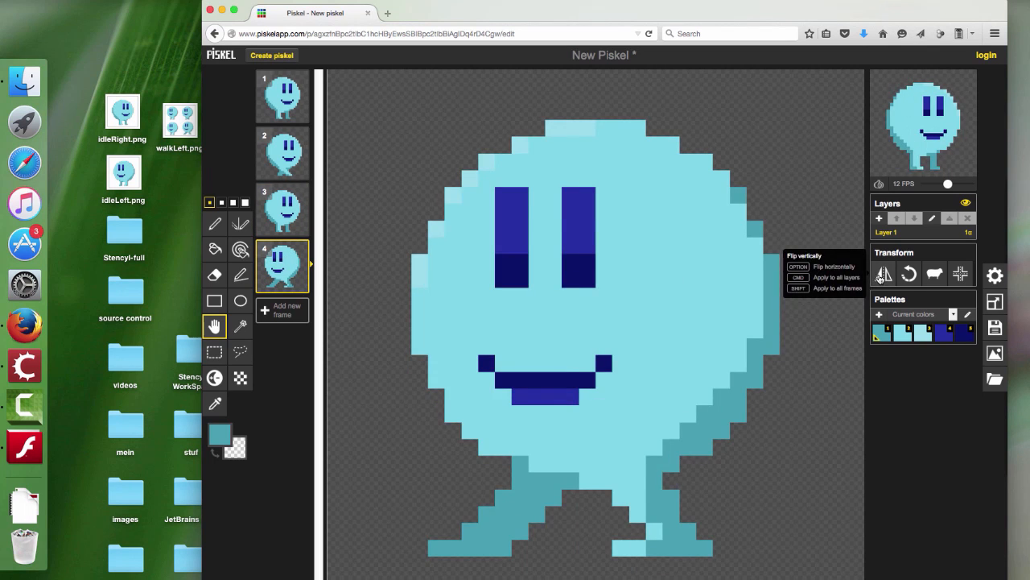
click(884, 274)
Export the right-facing animation at 320 × 320 as a 2-column, 2-row PNG spritesheet and save the file.
click(992, 277)
click(845, 301)
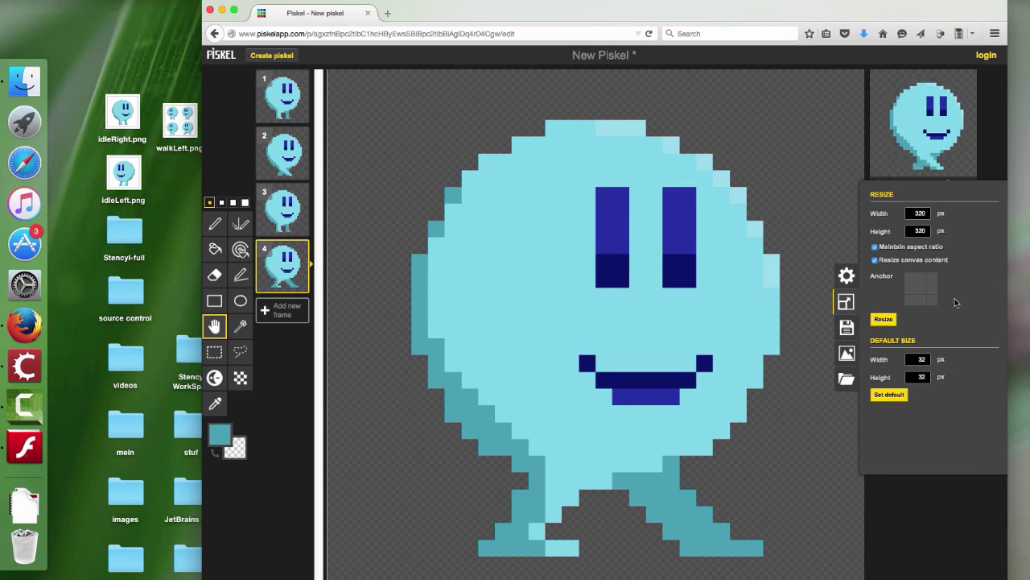
click(905, 501)
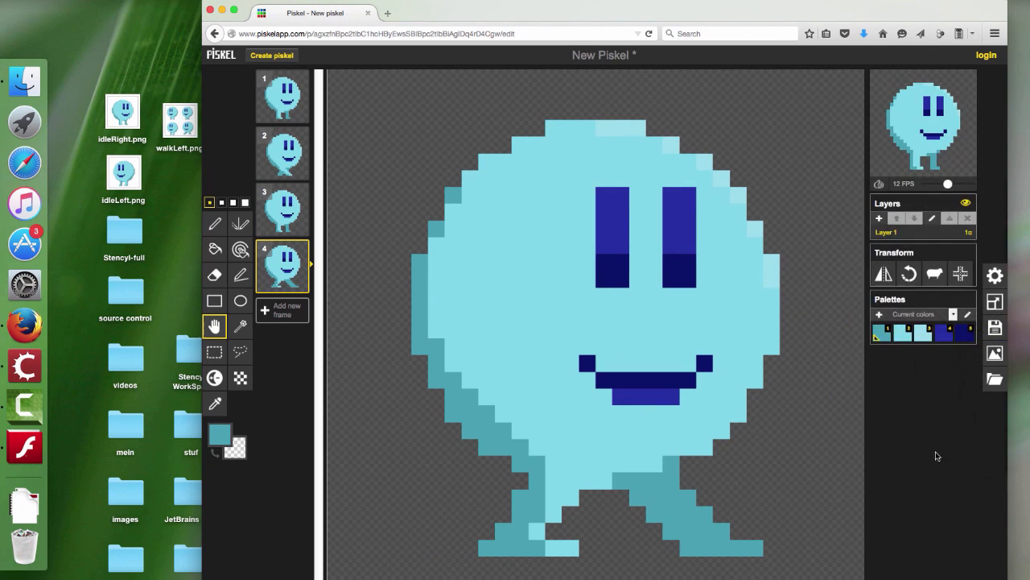
click(995, 354)
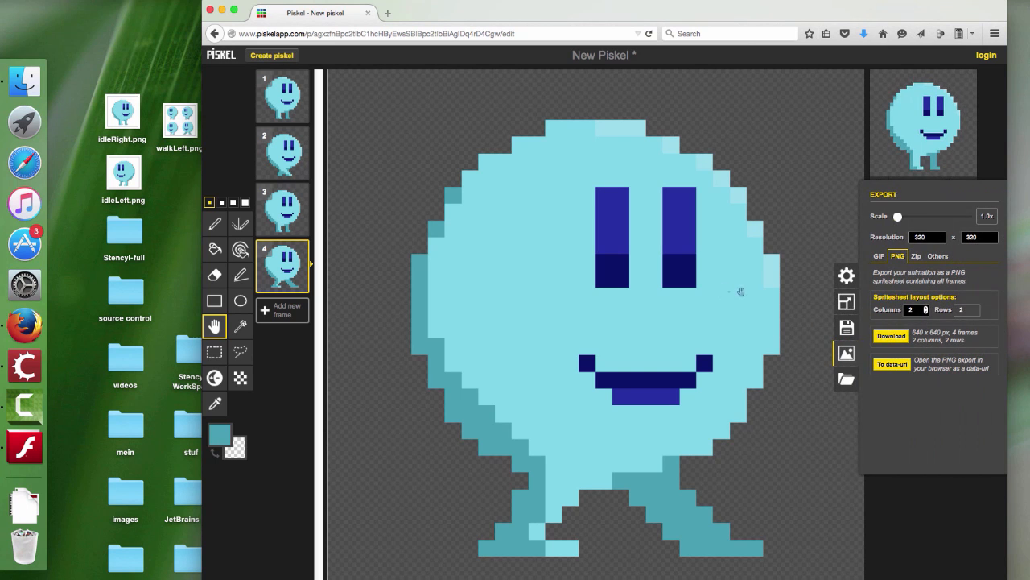
click(896, 339)
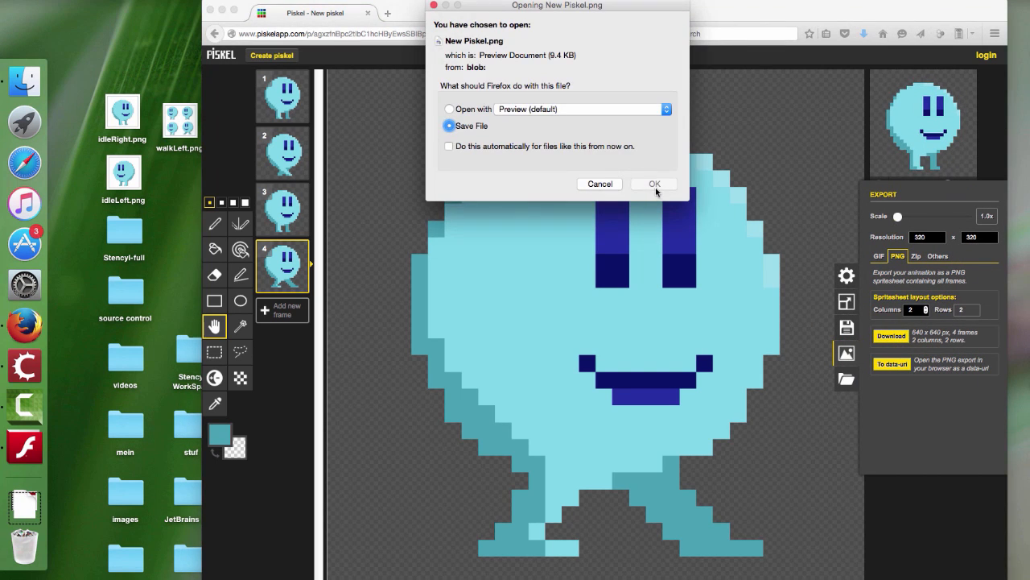
click(655, 184)
Place the newly downloaded spritesheet on the desktop below walkLeft.png and rename it walkRight.png.
click(24, 504)
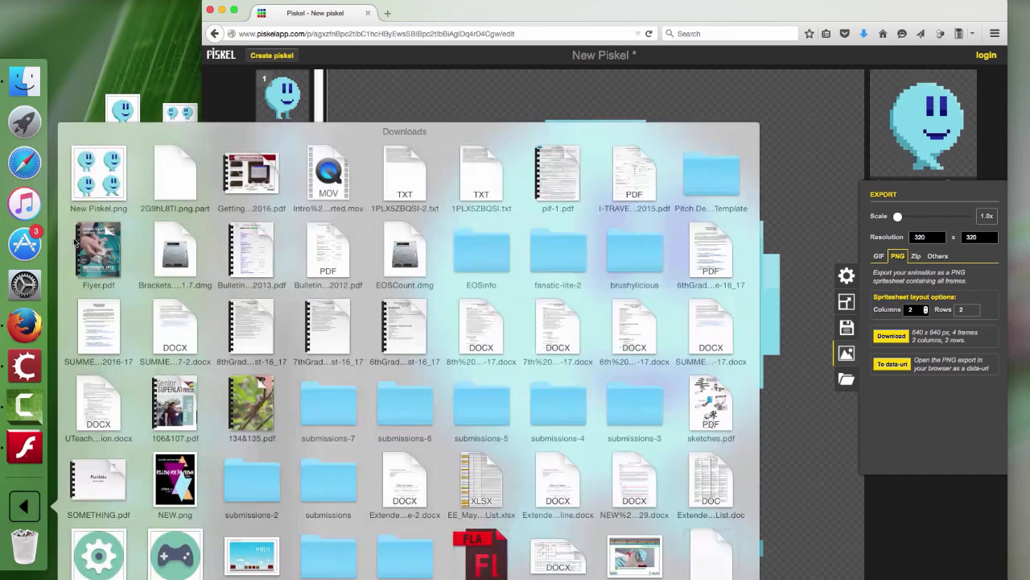
drag(101, 181, 180, 171)
key(Return)
text(walkRight.pn)
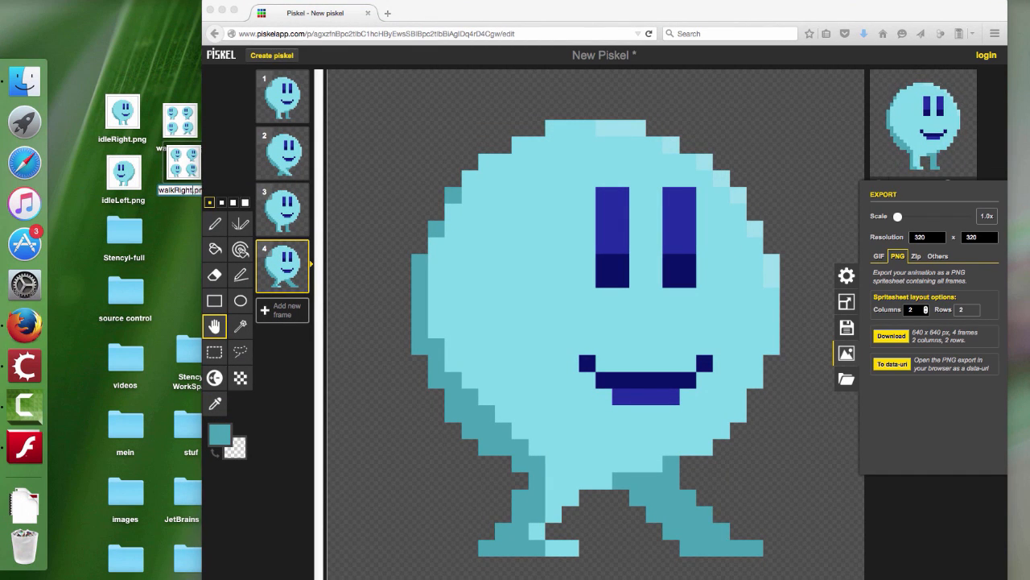
key(Return)
Switch to Stencyl and import walkLeft.png into the walkLeft animation as frames split into 2 columns and 2 rows.
click(26, 367)
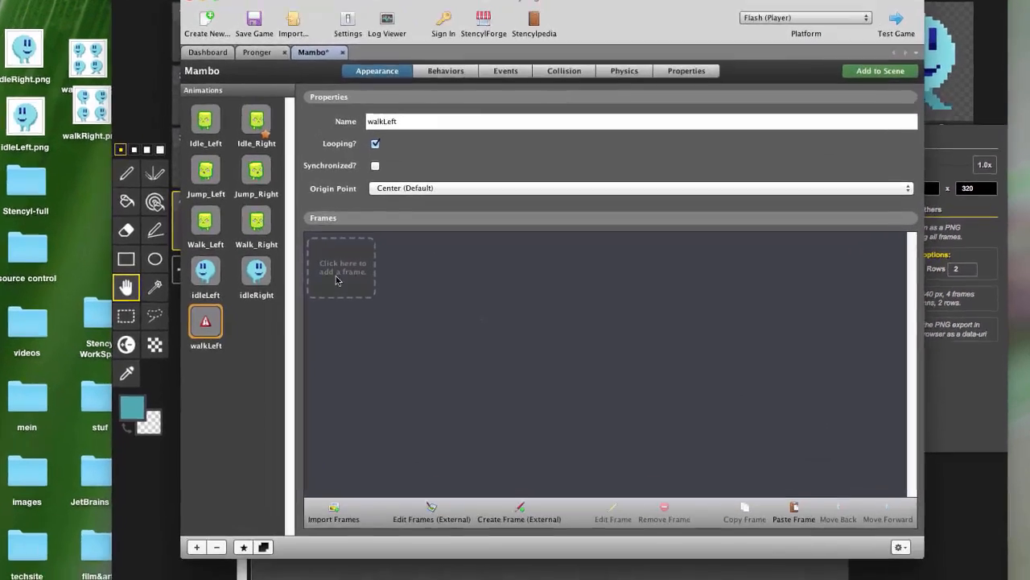
click(336, 275)
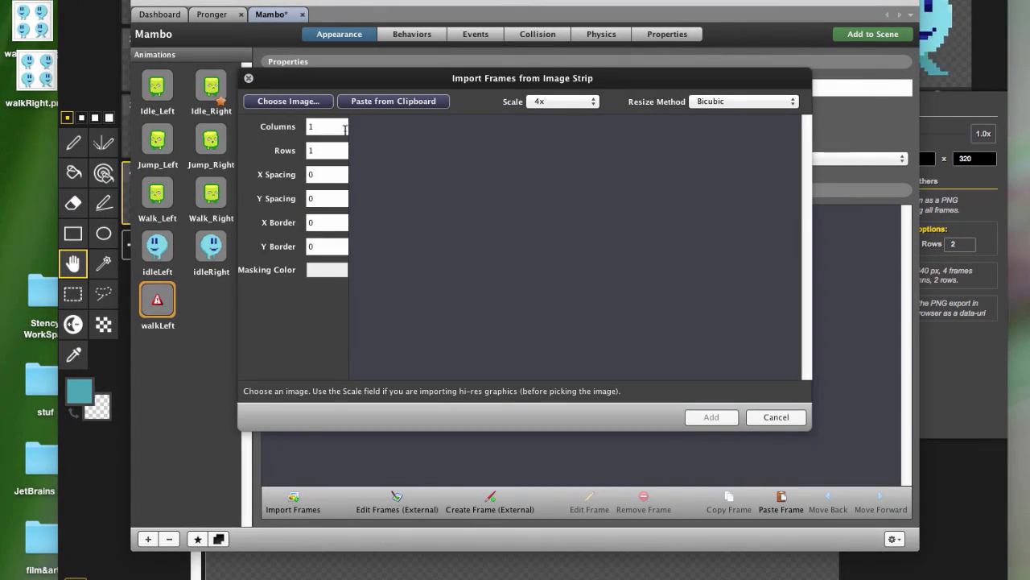
click(296, 101)
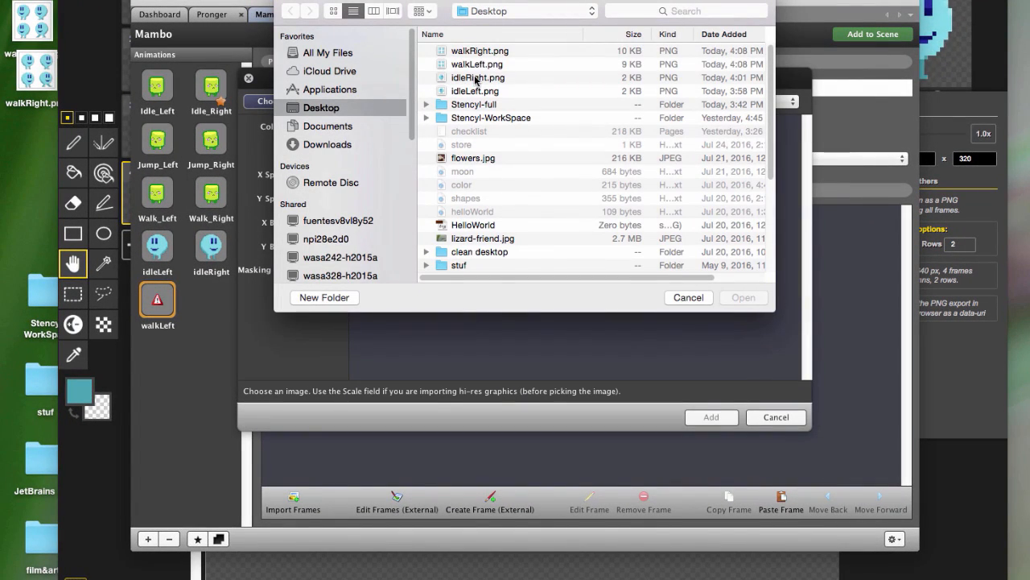
click(471, 66)
click(738, 297)
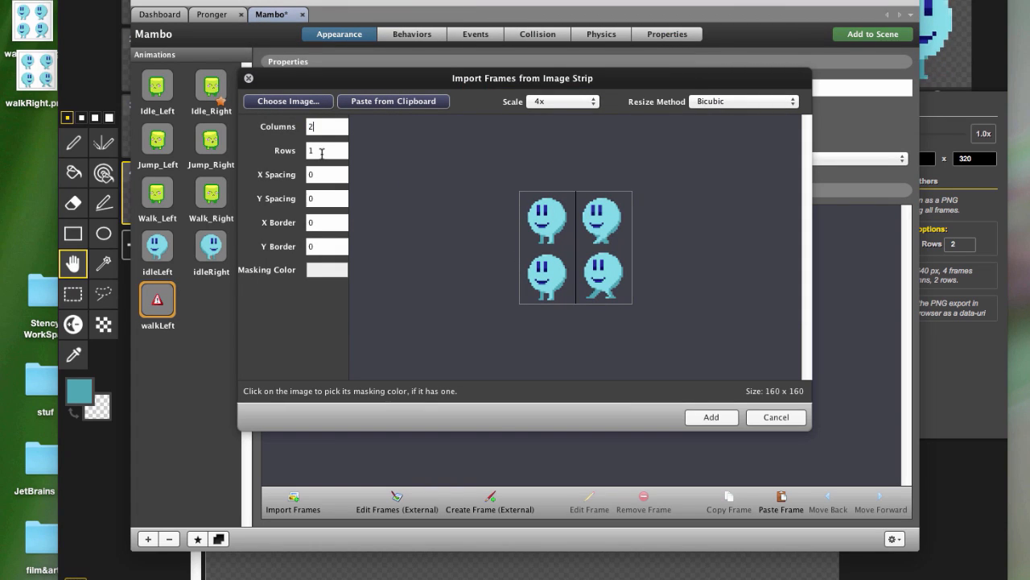
click(712, 417)
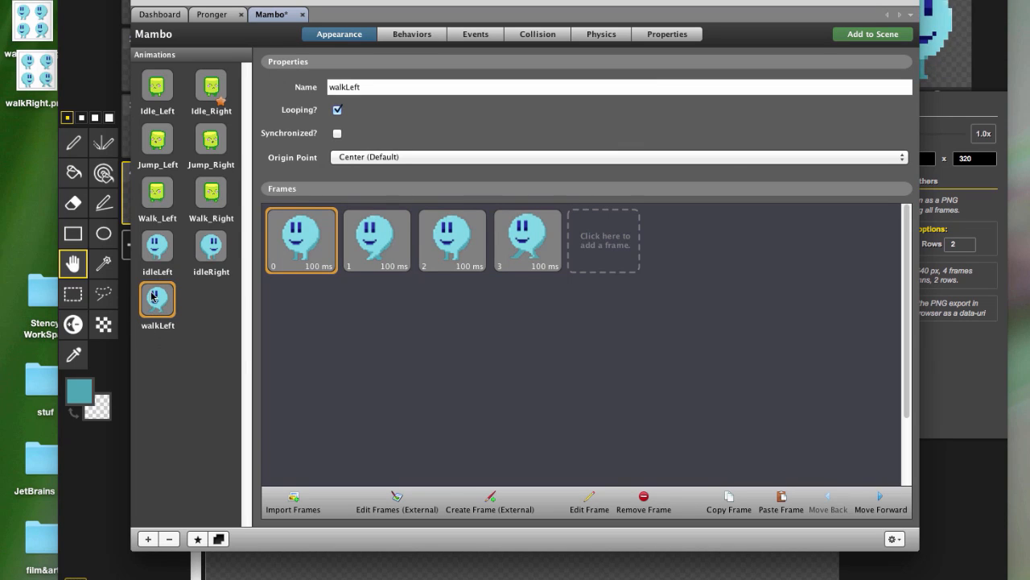
Add another animation to the Mambo actor and name it walkRight.
click(148, 539)
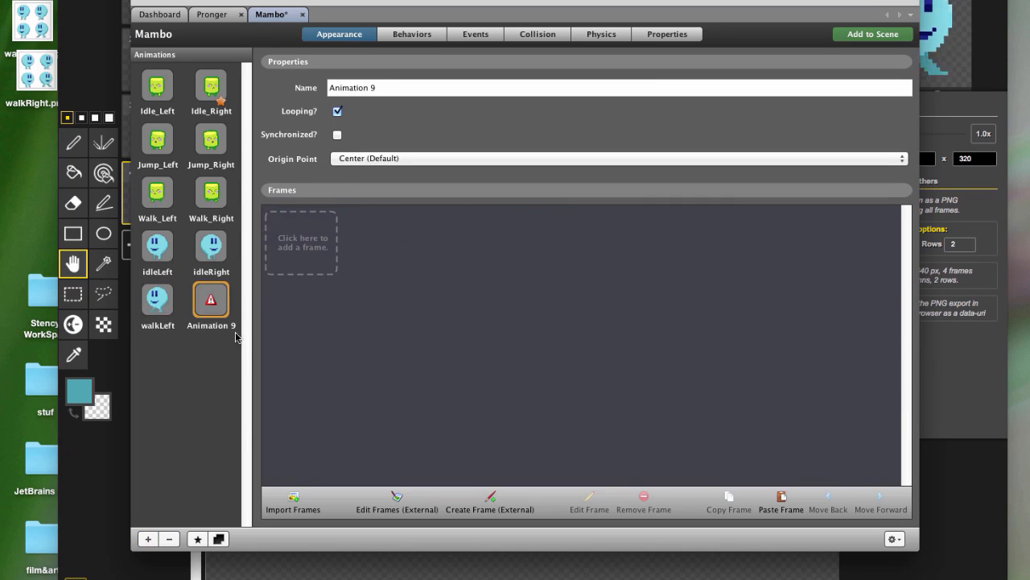
triple_click(375, 87)
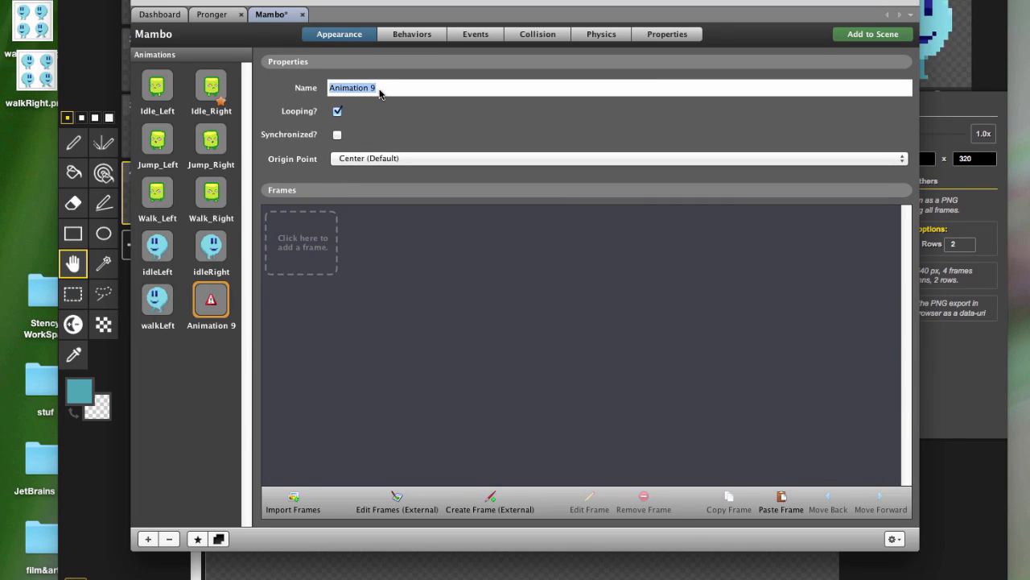
click(375, 88)
triple_click(375, 88)
text(walk)
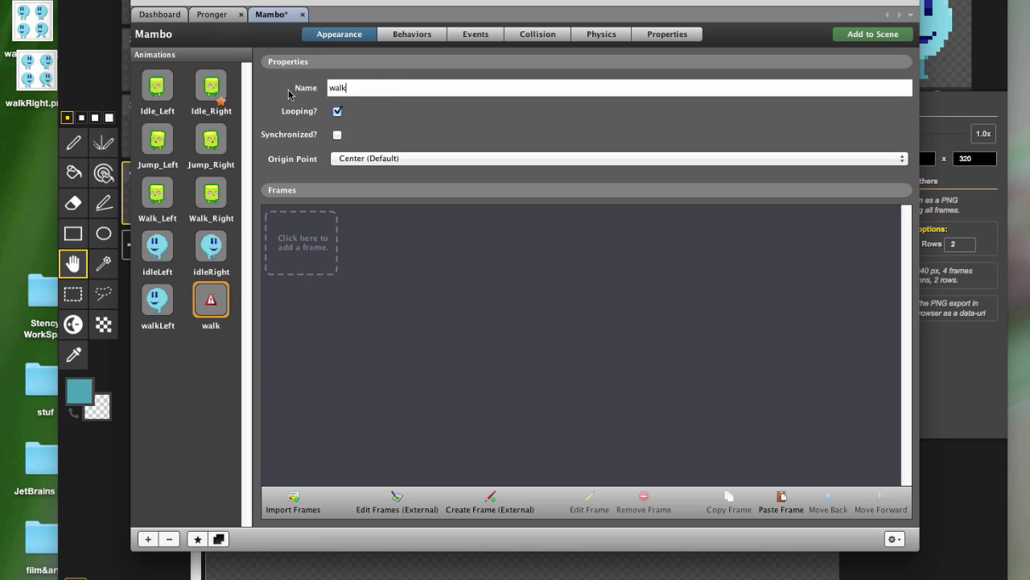
text(Right)
Import walkRight.png from the desktop into the walkRight animation as frames split into 2 columns and 2 rows.
click(311, 244)
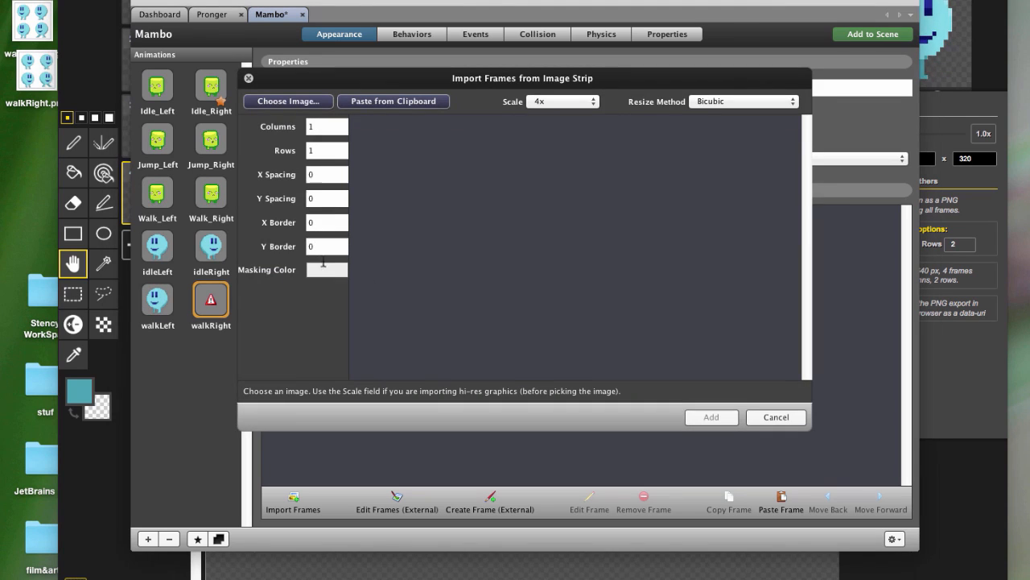
click(288, 101)
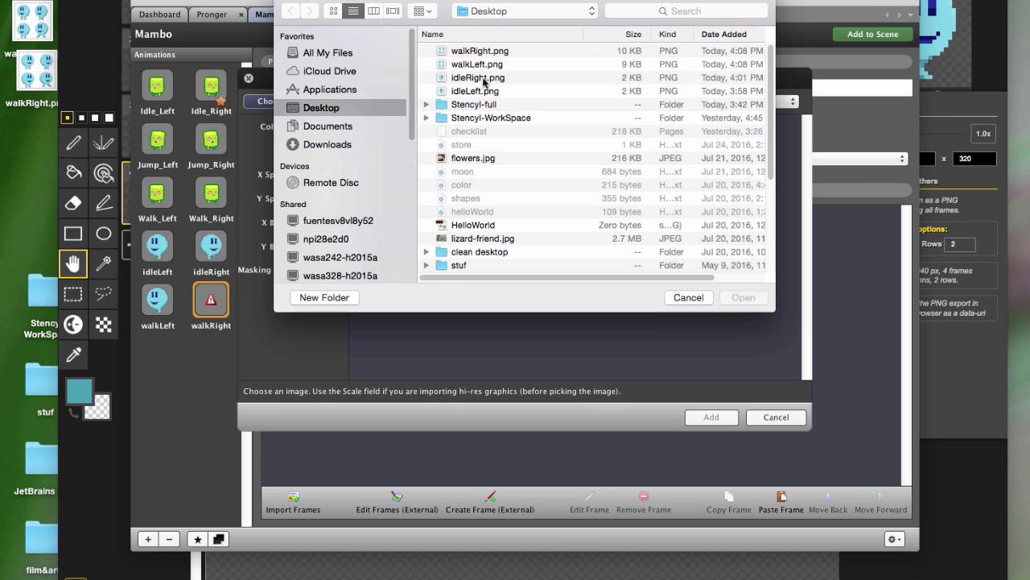
click(467, 50)
click(743, 297)
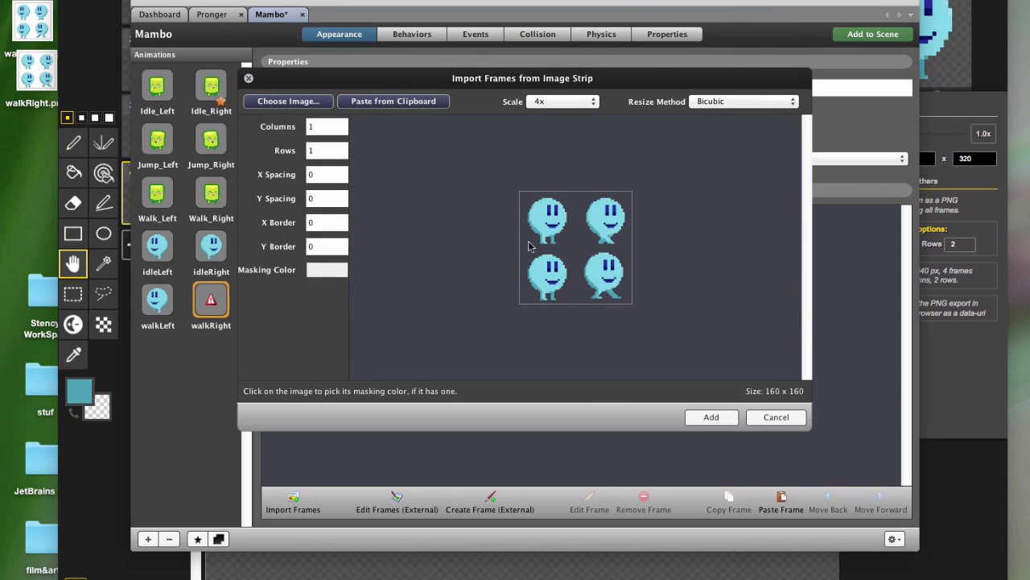
text(2)
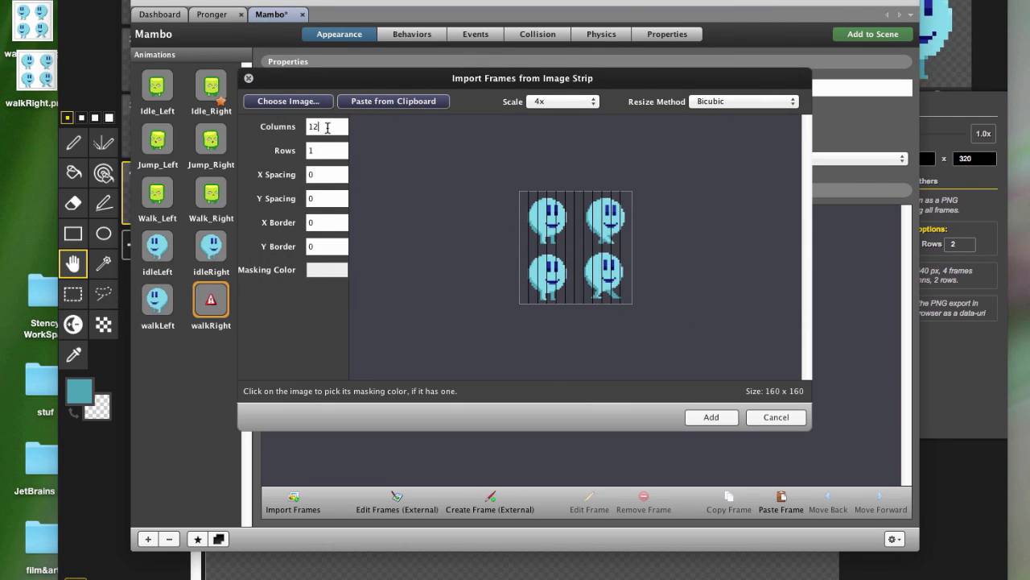
text(2)
drag(323, 150, 284, 147)
text(2)
click(319, 125)
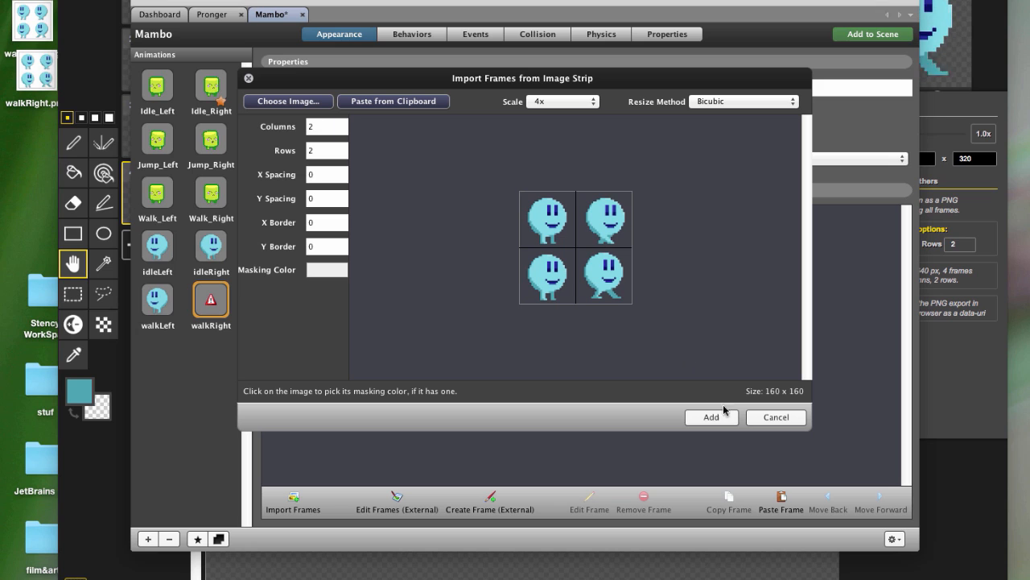
click(712, 417)
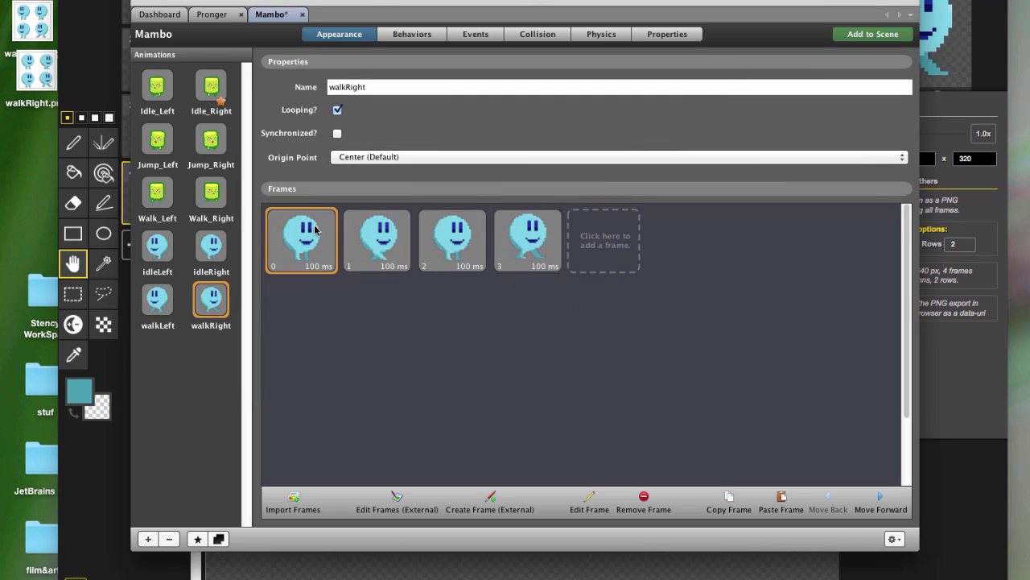
In Mambo's Walking behavior, set the Walk Right Animation to walkRight.
click(412, 35)
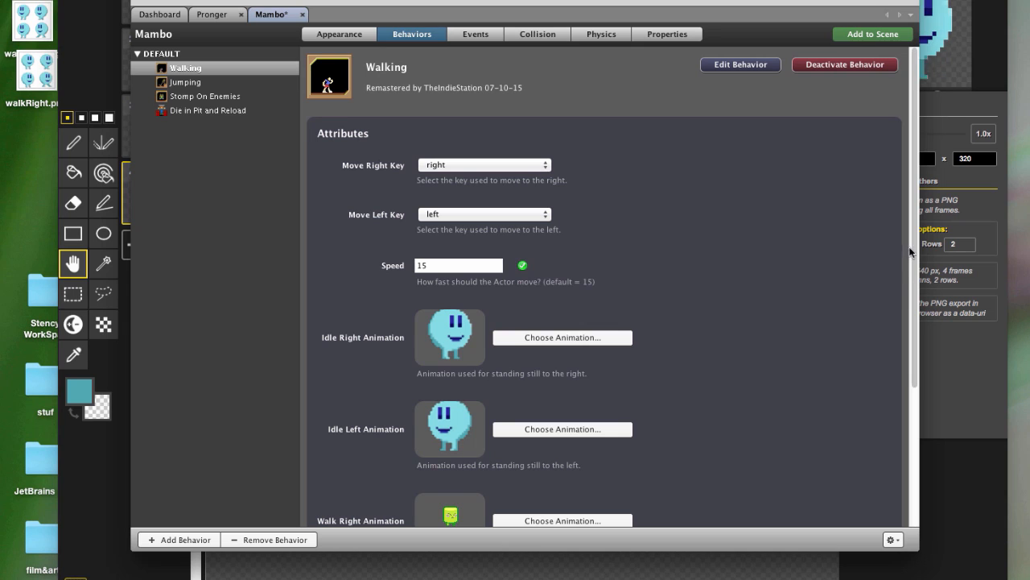
scroll(510, 391, down, 5)
click(550, 328)
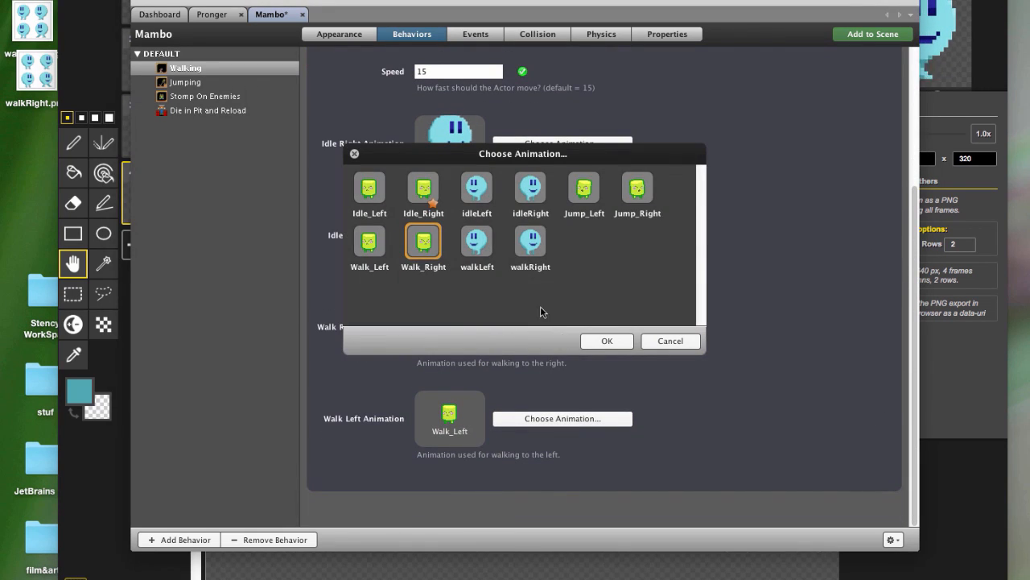
click(478, 240)
click(530, 240)
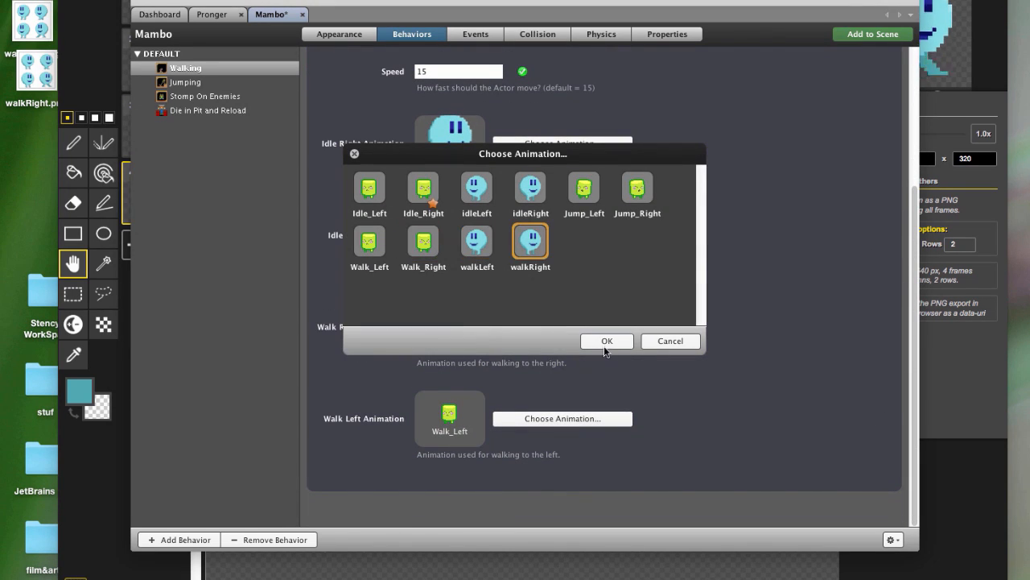
click(607, 341)
Set the Walking behavior's Walk Left Animation to walkLeft and save the game.
click(550, 420)
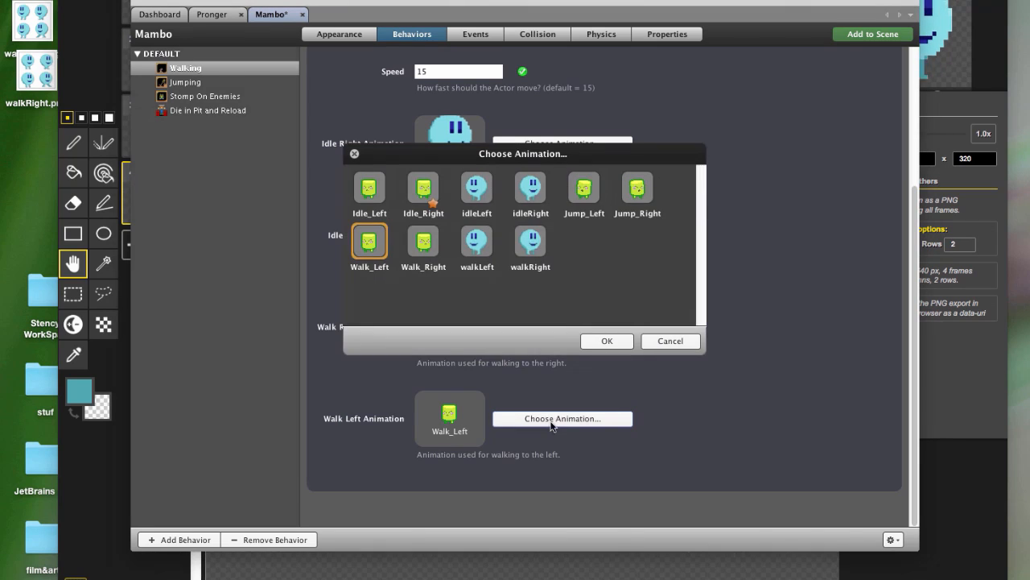
click(477, 240)
click(607, 341)
key(ctrl+s)
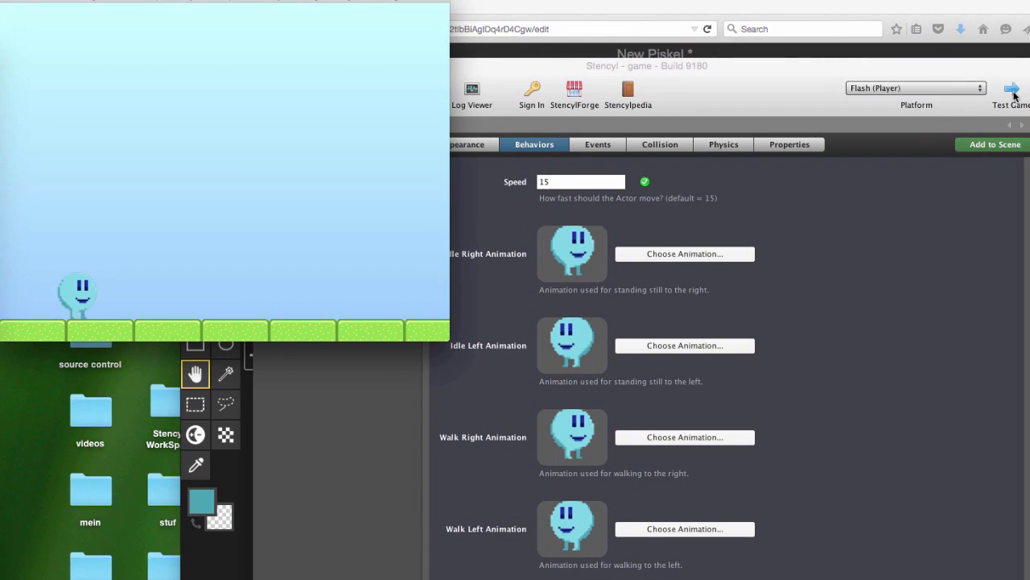
Test the game by walking the character right and left, and close the test window.
key(Right)
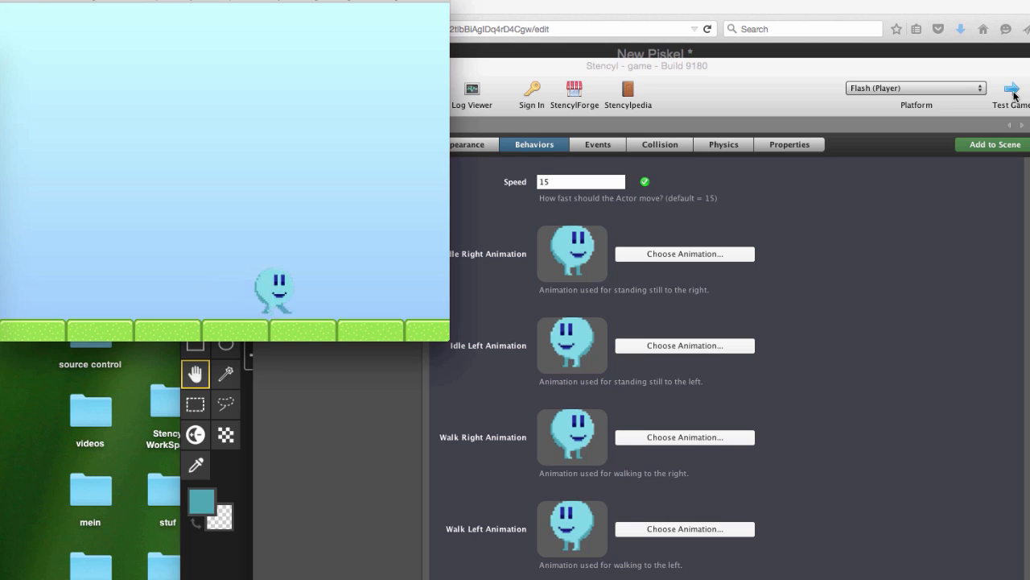
key(Left)
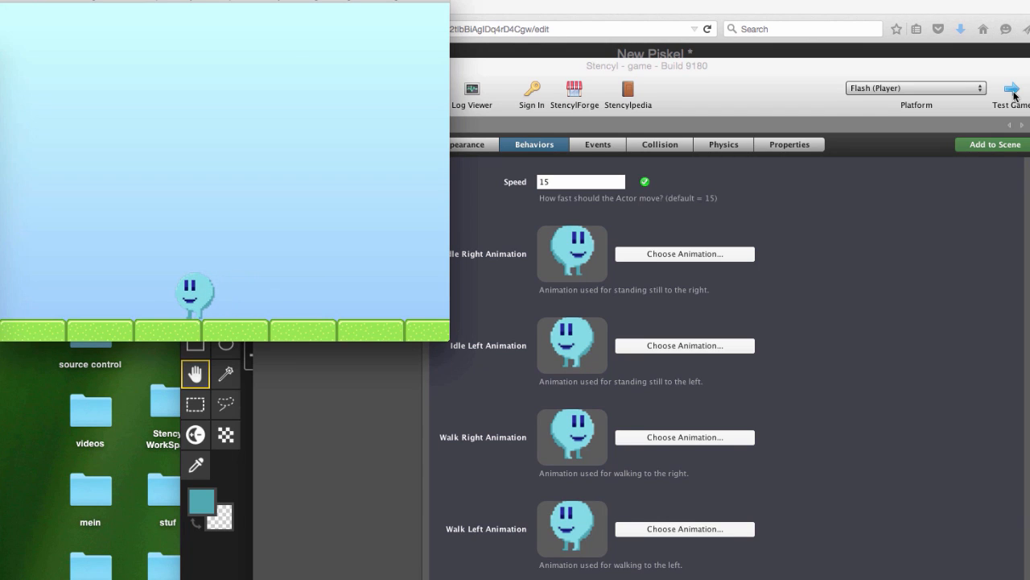
click(10, 2)
Open the collision shape of Mambo's walkRight animation.
click(660, 144)
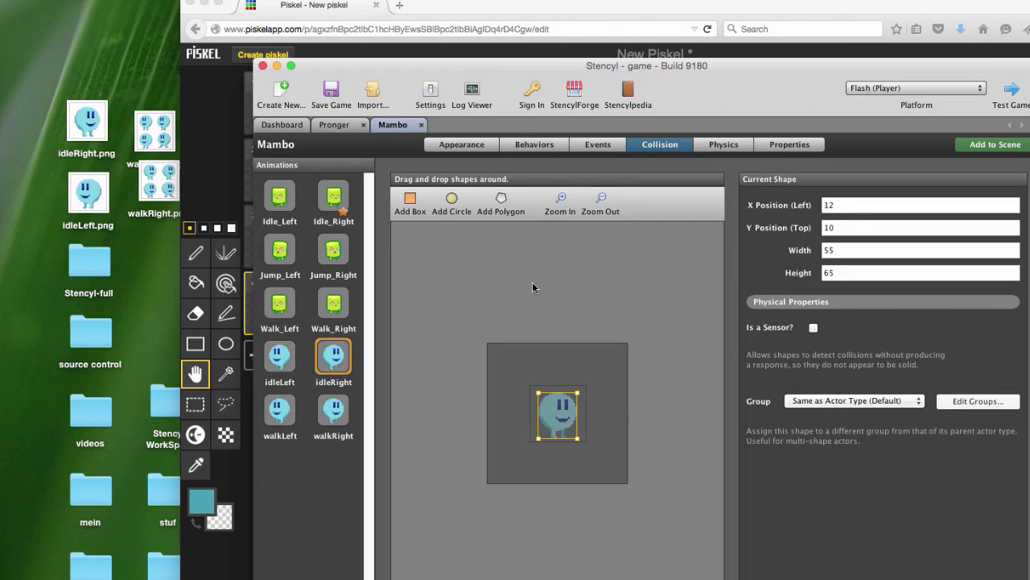
click(326, 416)
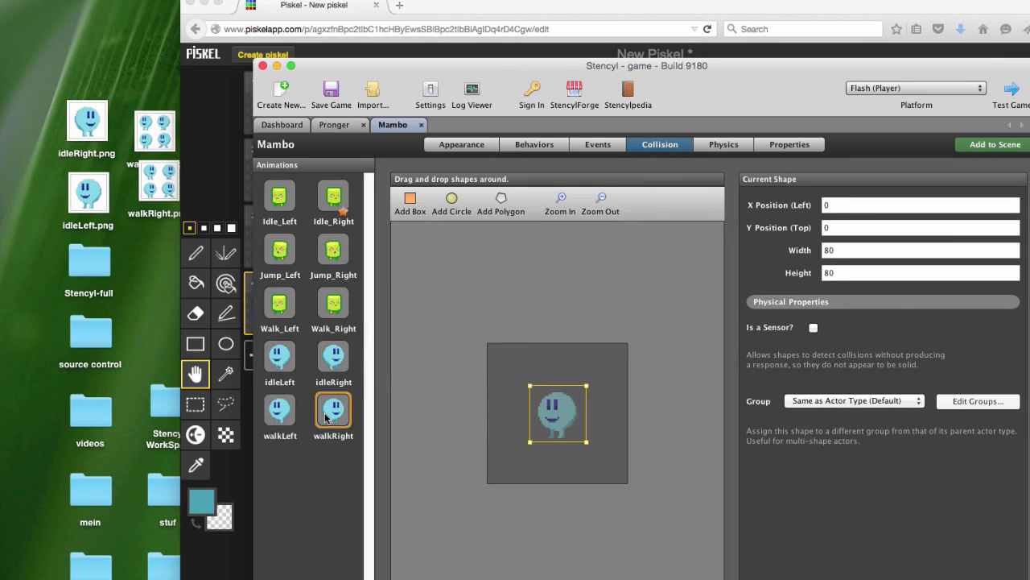